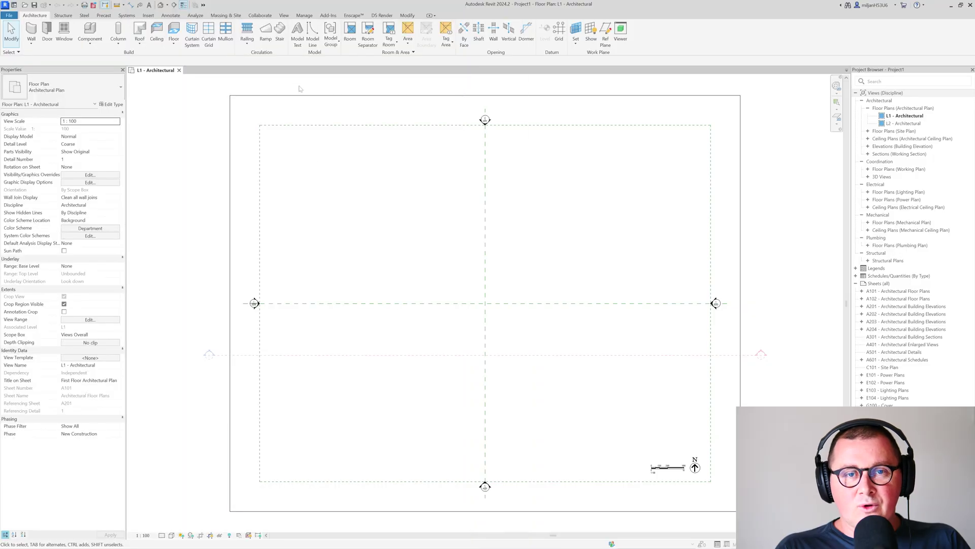
- Create a straight M_Stair-Metal-Plate Stringer run from L1 to L2, starting at the reference plane intersection and running horizontally to the right
{"action": "left_click", "coordinate": [279, 33]}
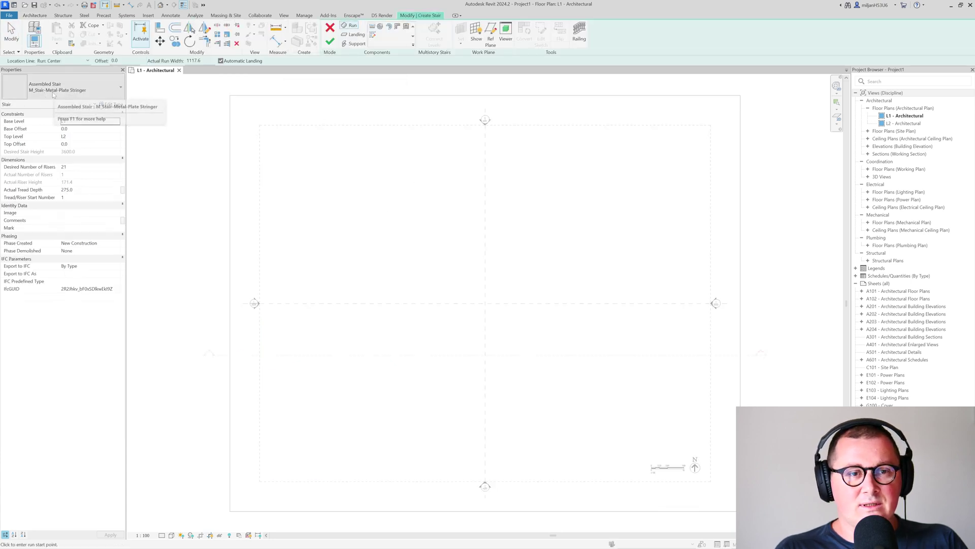
{"action": "middle_click_drag", "start_coordinate": [497, 295], "coordinate": [365, 278]}
{"action": "scroll", "coordinate": [365, 280], "scroll_direction": "up", "scroll_amount": 2}
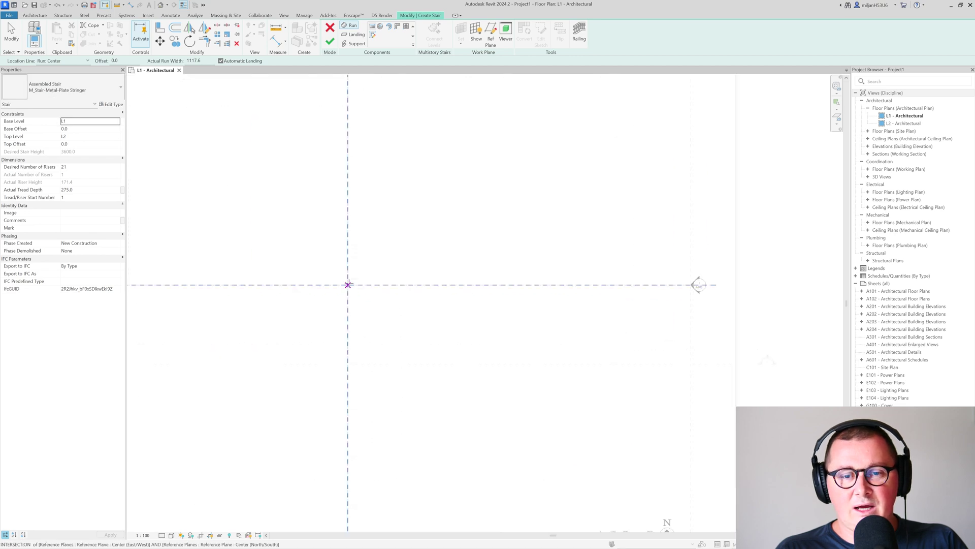
{"action": "left_click", "coordinate": [348, 284]}
{"action": "left_click", "coordinate": [467, 285]}
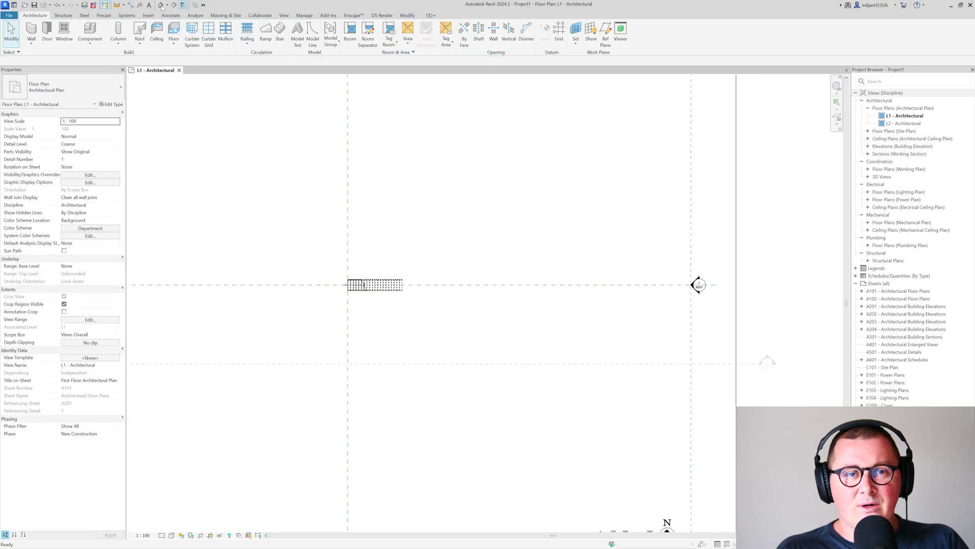
- Open the default 3D view and close the L1 - Architectural plan view
{"action": "key", "text": "3"}
{"action": "key", "text": "d"}
{"action": "left_click", "coordinate": [176, 71]}
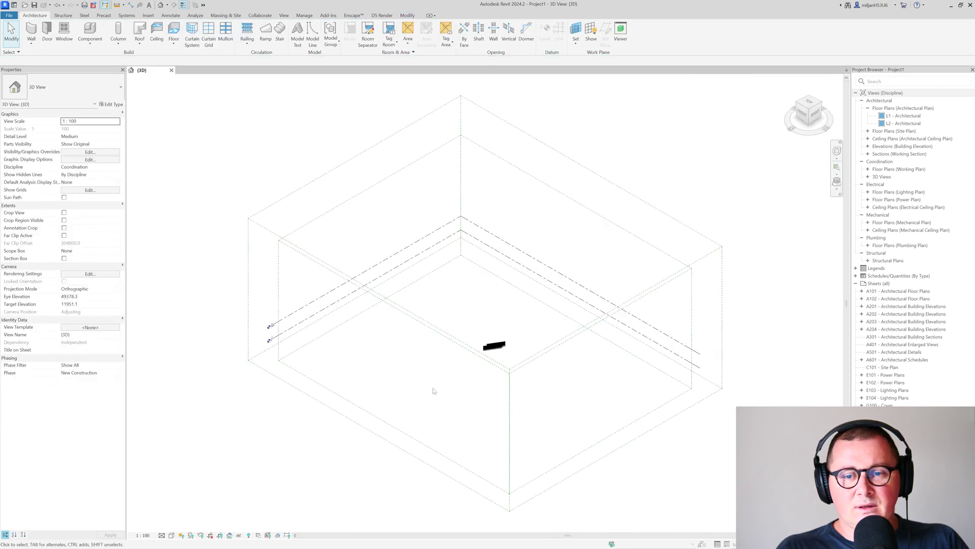
- Turn off all annotation categories in the 3D view's visibility and graphics overrides
{"action": "middle_click_drag", "start_coordinate": [502, 376], "coordinate": [565, 407], "text": "shift"}
{"action": "scroll", "coordinate": [528, 365], "scroll_direction": "up", "scroll_amount": 5}
{"action": "key", "text": "v"}
{"action": "key", "text": "v"}
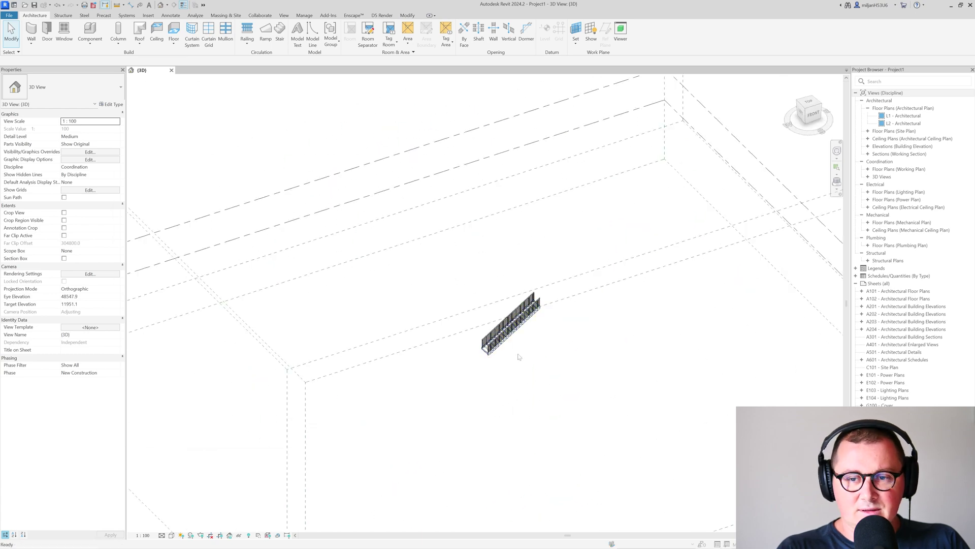
{"action": "left_click", "coordinate": [182, 79]}
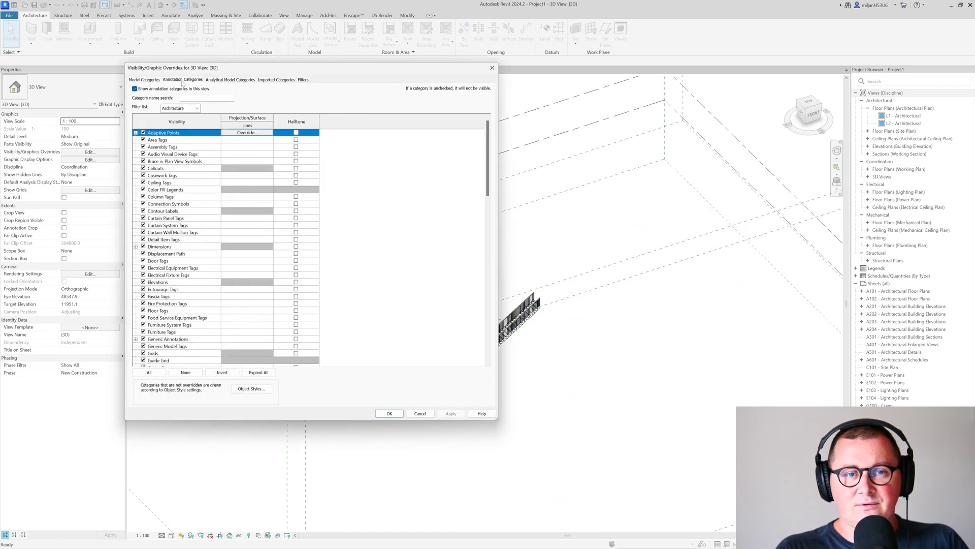
{"action": "left_click", "coordinate": [389, 414]}
- Delete both railings from the stair
{"action": "scroll", "coordinate": [503, 330], "scroll_direction": "up", "scroll_amount": 3}
{"action": "left_click", "coordinate": [480, 300]}
{"action": "scroll", "coordinate": [480, 300], "scroll_direction": "up", "scroll_amount": 4}
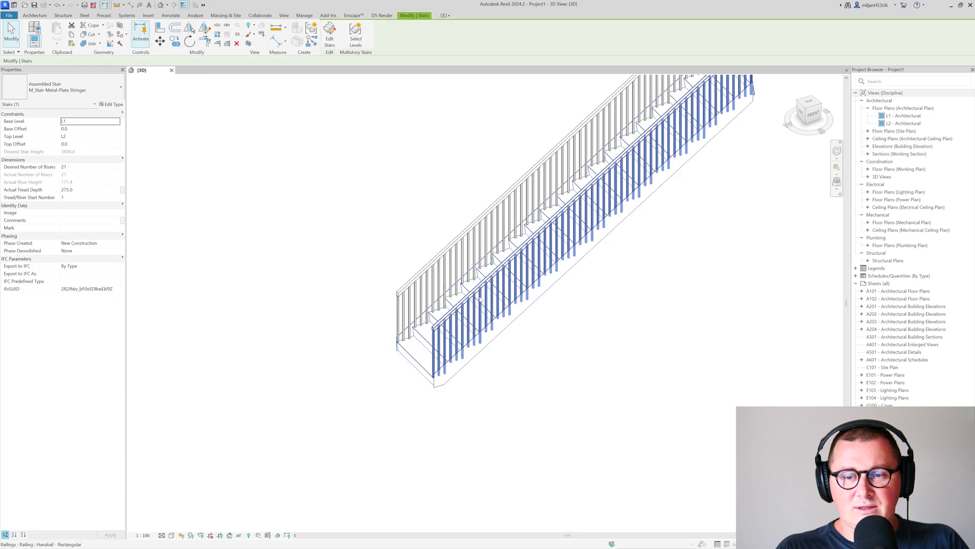
{"action": "left_click", "coordinate": [465, 304]}
{"action": "key", "text": "Delete"}
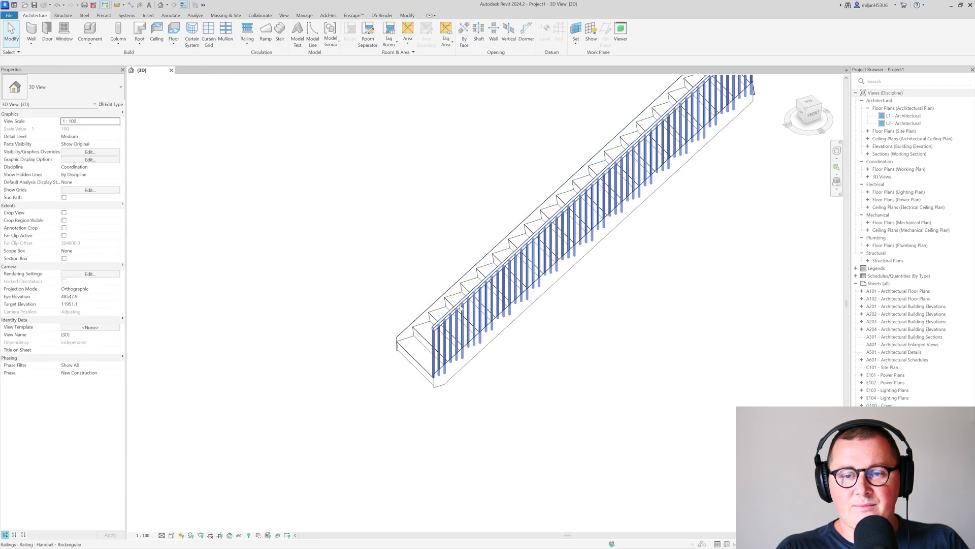
{"action": "left_click", "coordinate": [460, 308]}
{"action": "key", "text": "Delete"}
- Duplicate the stair's type as AIE 01 and apply it to the stair
{"action": "left_click", "coordinate": [460, 311]}
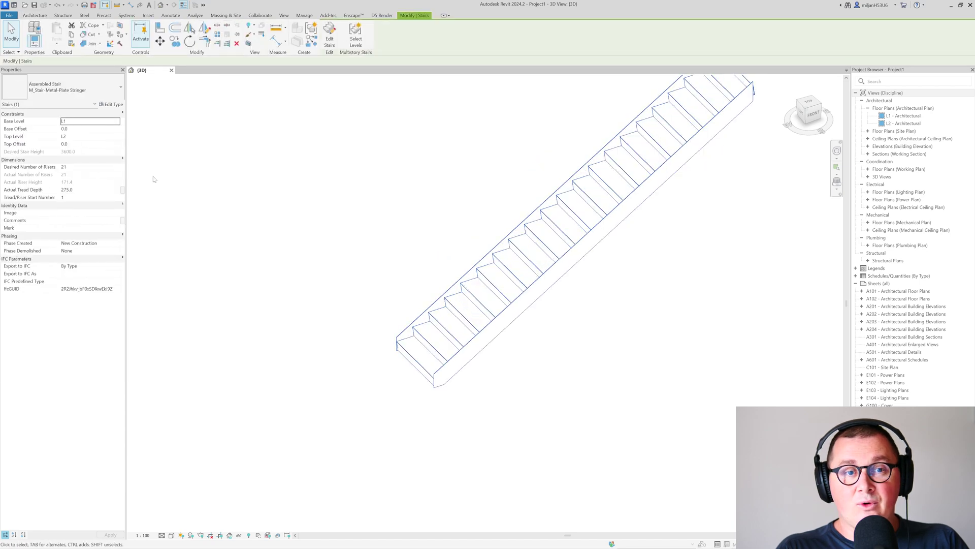
{"action": "left_click", "coordinate": [112, 104]}
{"action": "left_click", "coordinate": [421, 107]}
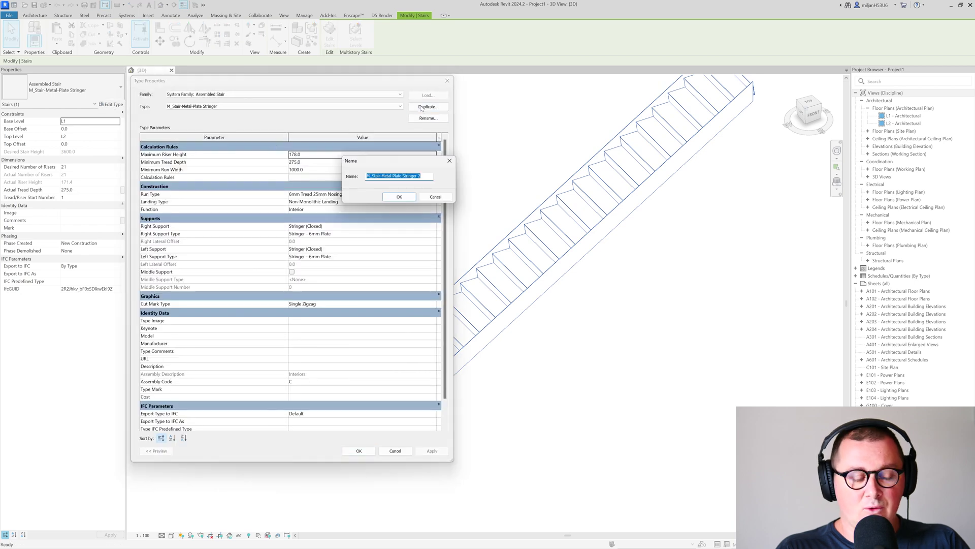
{"action": "type", "text": "Al"}
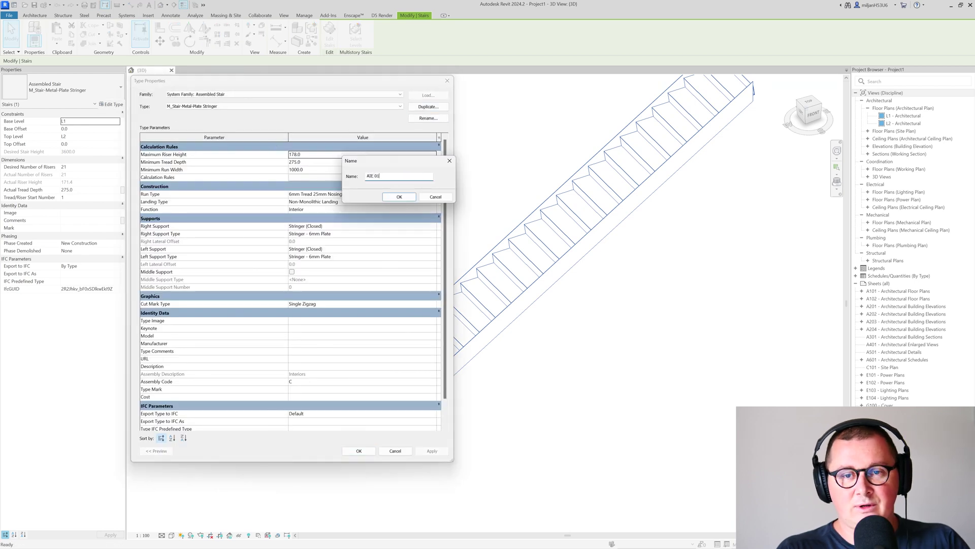
{"action": "key", "text": "Return"}
{"action": "left_click", "coordinate": [359, 450]}
{"action": "mouse_move", "coordinate": [467, 401]}
{"action": "middle_mouse_down", "text": "shift"}
{"action": "mouse_move", "coordinate": [490, 396]}
{"action": "mouse_move", "coordinate": [458, 406]}
{"action": "middle_mouse_up", "text": "shift"}
- Set both the right support and the left support of stair type AIE 01 to None
{"action": "left_click", "coordinate": [111, 105]}
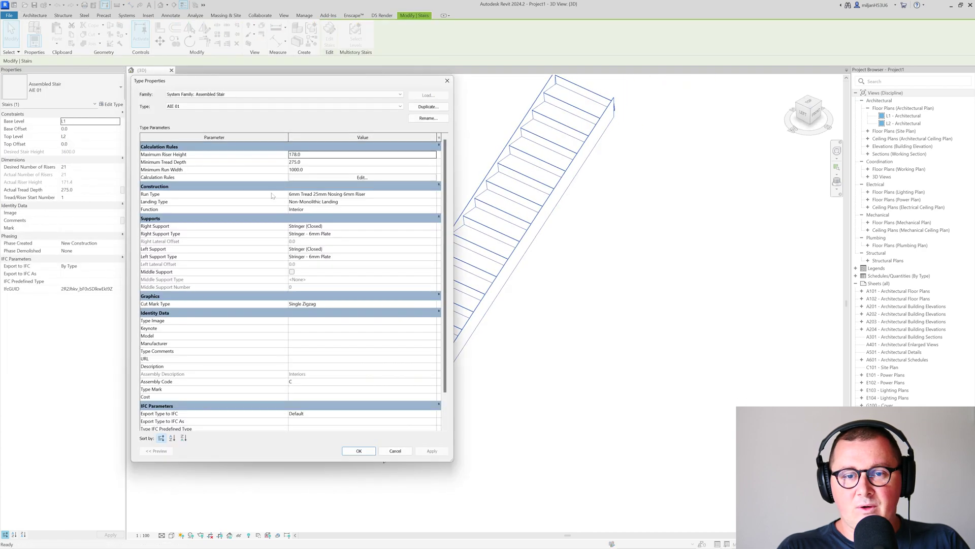
{"action": "left_click", "coordinate": [434, 226]}
{"action": "left_click", "coordinate": [299, 233]}
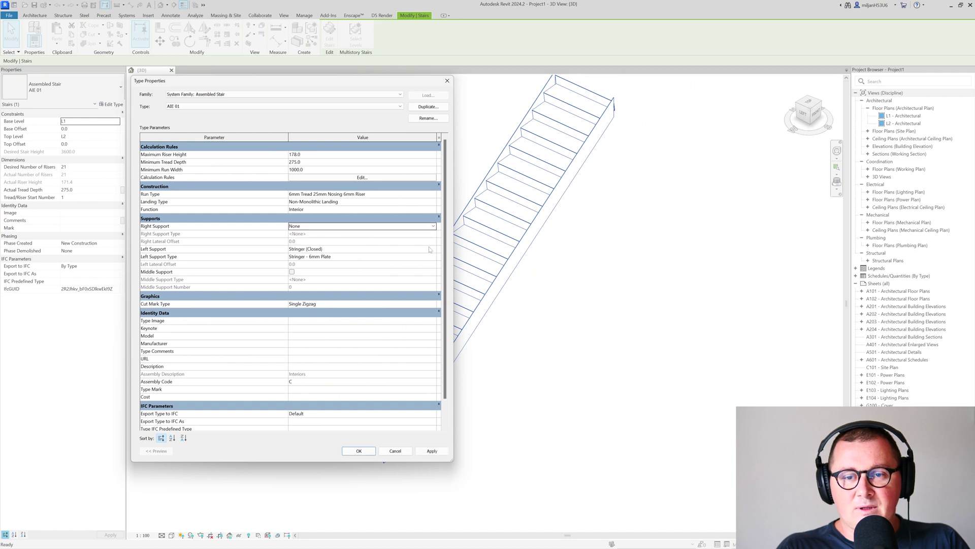
{"action": "left_click", "coordinate": [433, 249]}
{"action": "left_click", "coordinate": [300, 257]}
{"action": "left_click", "coordinate": [428, 452]}
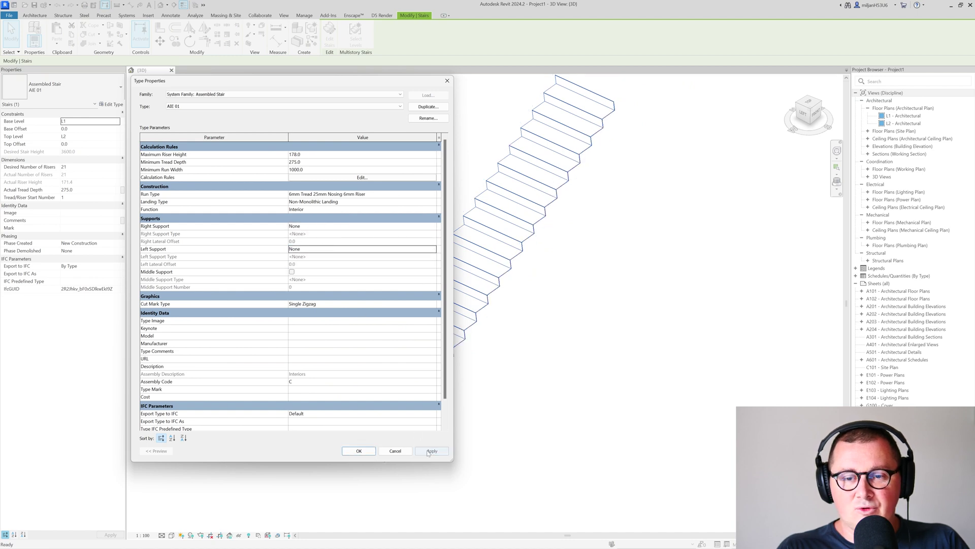
{"action": "left_click", "coordinate": [395, 451]}
- Switch to the reference stair photo and trace the wooden tread's profile on a screen capture, discard the markup and return to Revit
{"action": "middle_click_drag", "start_coordinate": [389, 447], "coordinate": [345, 386], "text": "shift"}
{"action": "scroll", "coordinate": [443, 301], "scroll_direction": "up", "scroll_amount": 1}
{"action": "middle_click_drag", "start_coordinate": [427, 321], "coordinate": [390, 339]}
{"action": "key", "text": "alt+Tab"}
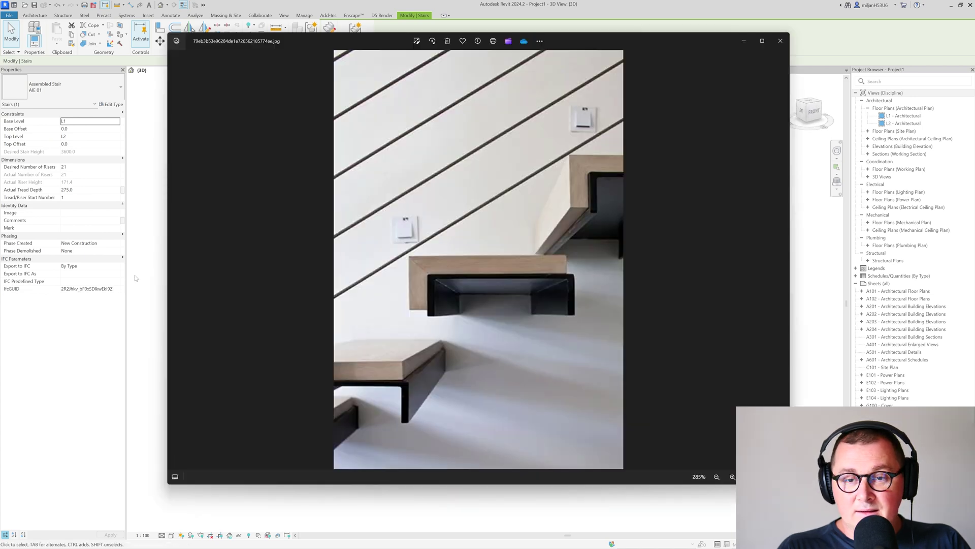
{"action": "key", "text": "Print"}
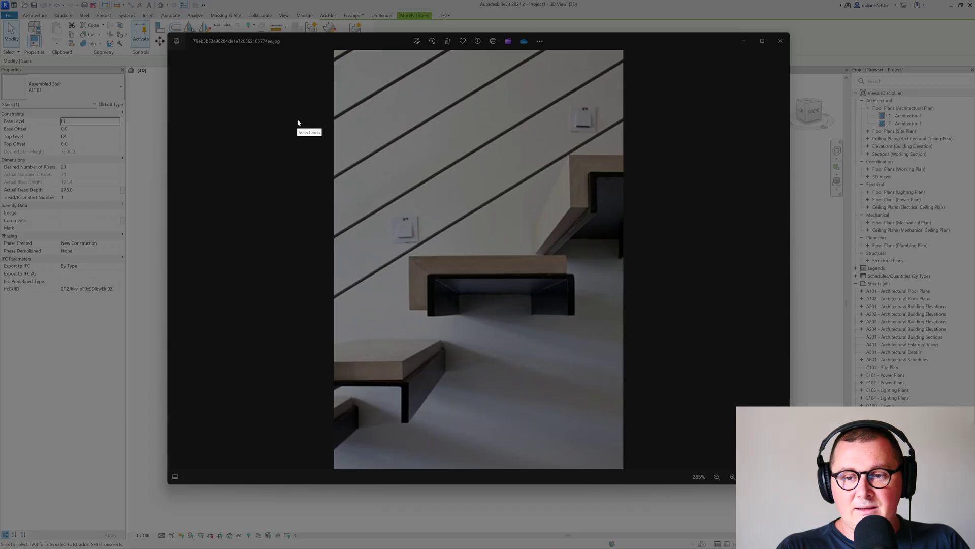
{"action": "left_click_drag", "start_coordinate": [297, 119], "coordinate": [649, 448]}
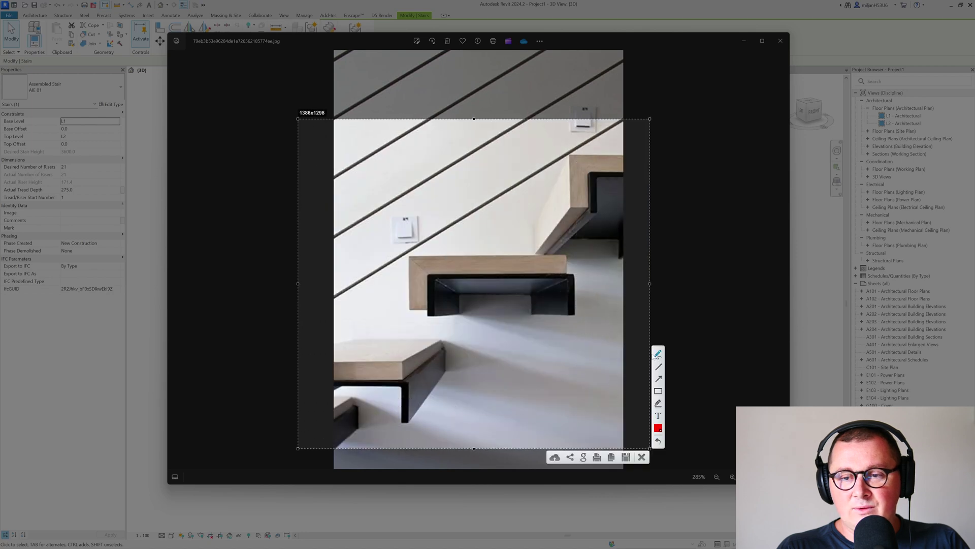
{"action": "left_click_drag", "start_coordinate": [409, 256], "coordinate": [412, 305]}
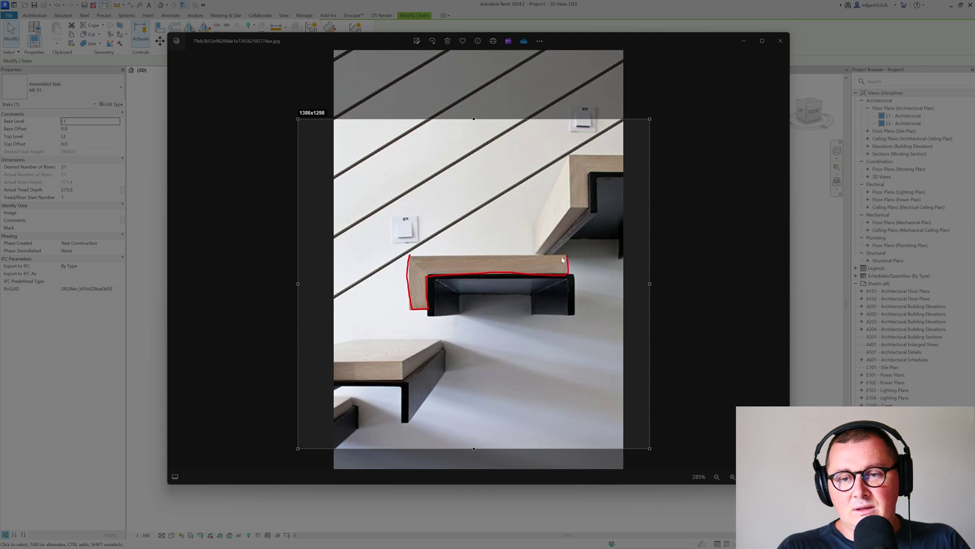
{"action": "left_click_drag", "start_coordinate": [562, 260], "coordinate": [410, 256]}
{"action": "key", "text": "Escape"}
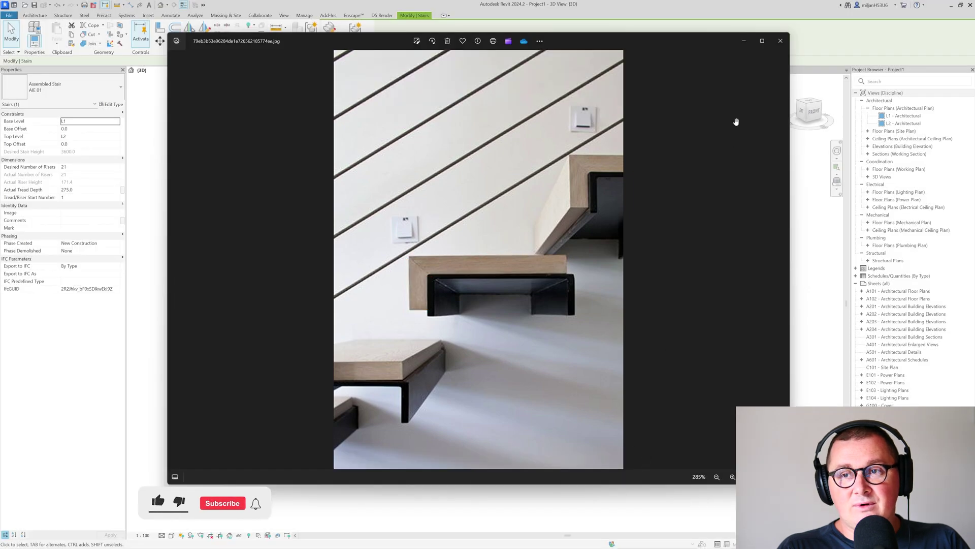
{"action": "left_click", "coordinate": [744, 41]}
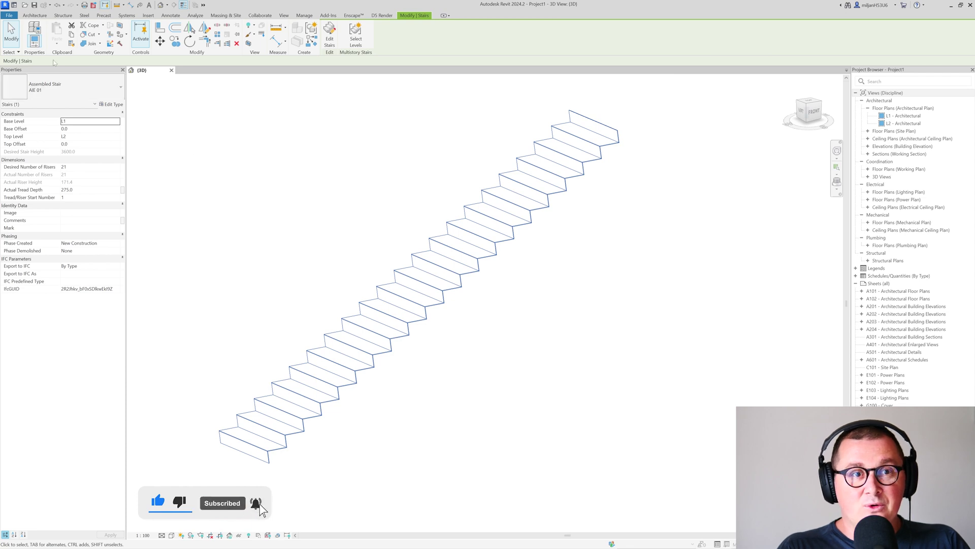
- Create a new family from the Metric Profile-Stair Nosing.rft template
{"action": "left_click", "coordinate": [10, 16]}
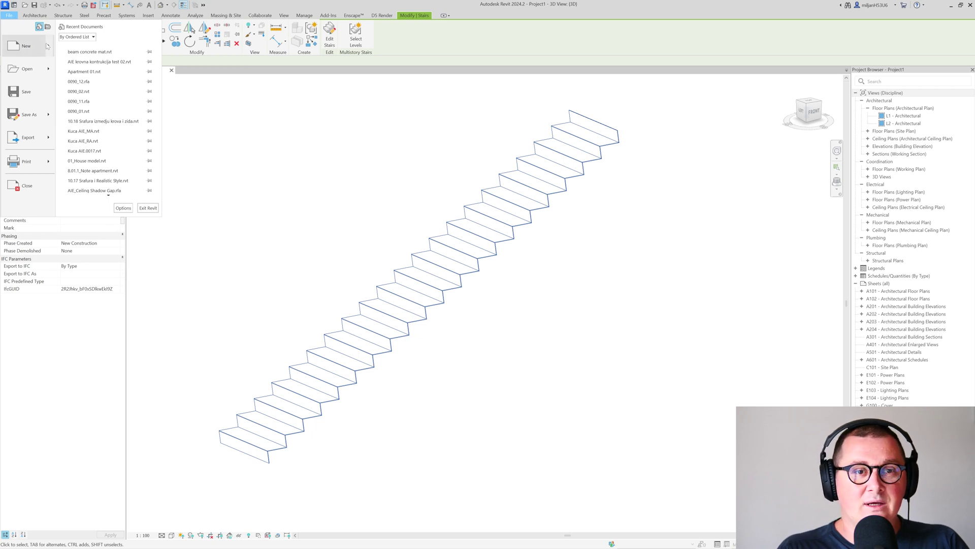
{"action": "mouse_move", "coordinate": [51, 49]}
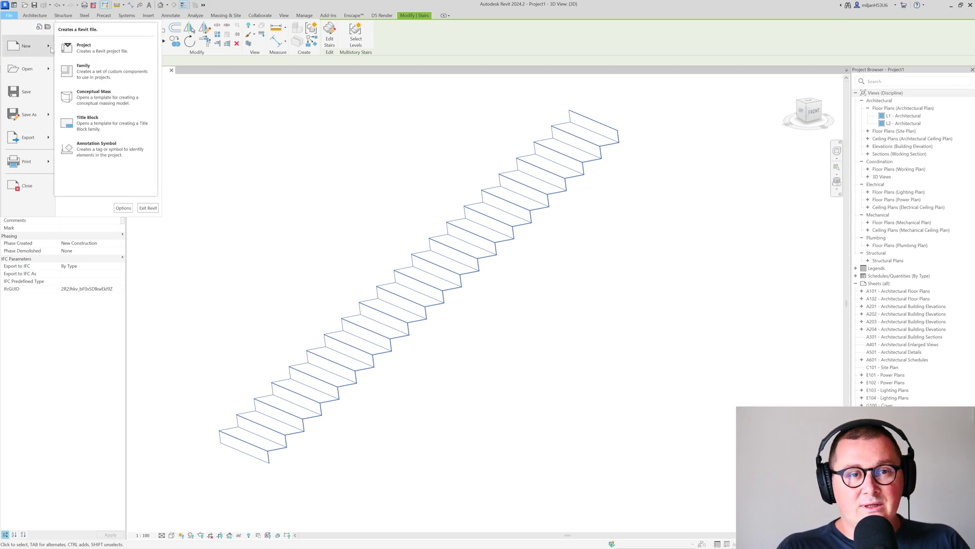
{"action": "left_click", "coordinate": [79, 75]}
{"action": "scroll", "coordinate": [210, 304], "scroll_direction": "down", "scroll_amount": 10}
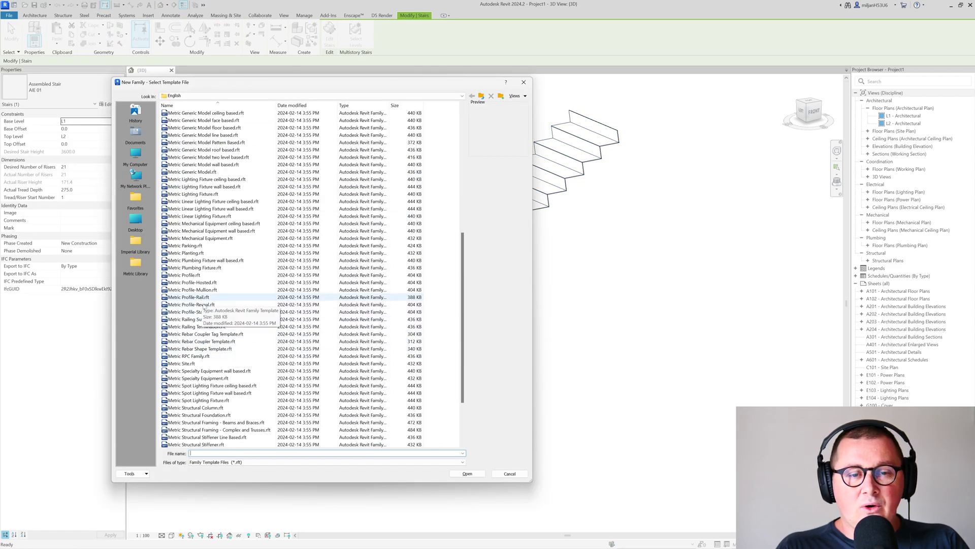
{"action": "left_click", "coordinate": [208, 312]}
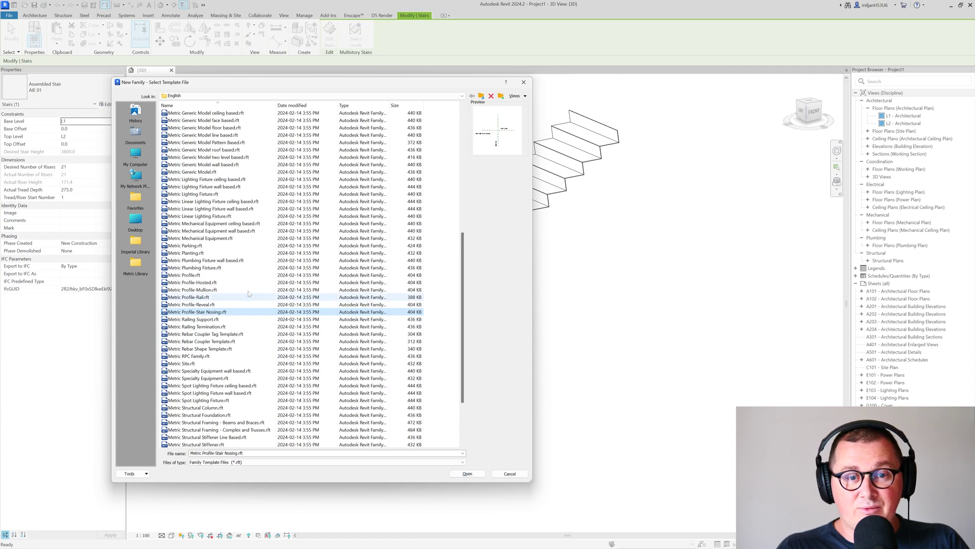
{"action": "left_click", "coordinate": [193, 274]}
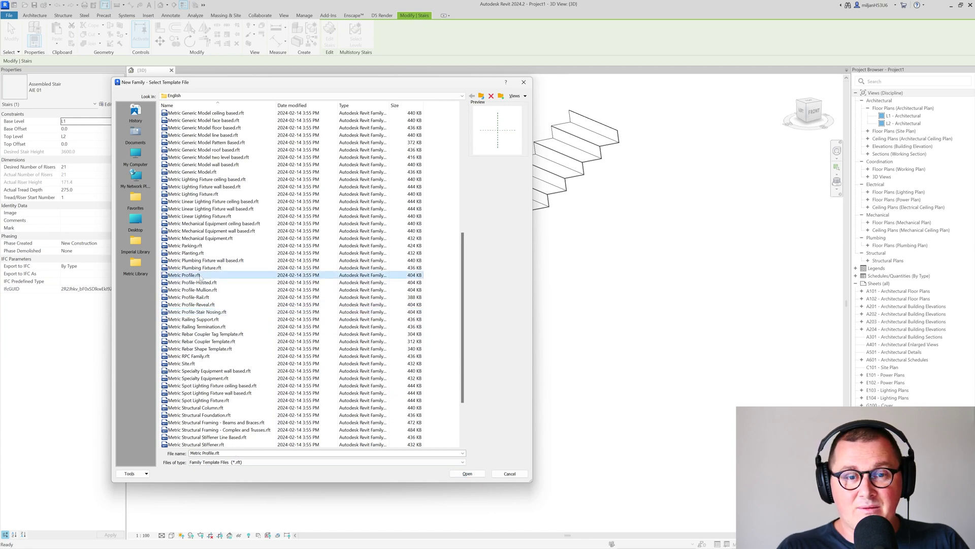
{"action": "left_click", "coordinate": [197, 311]}
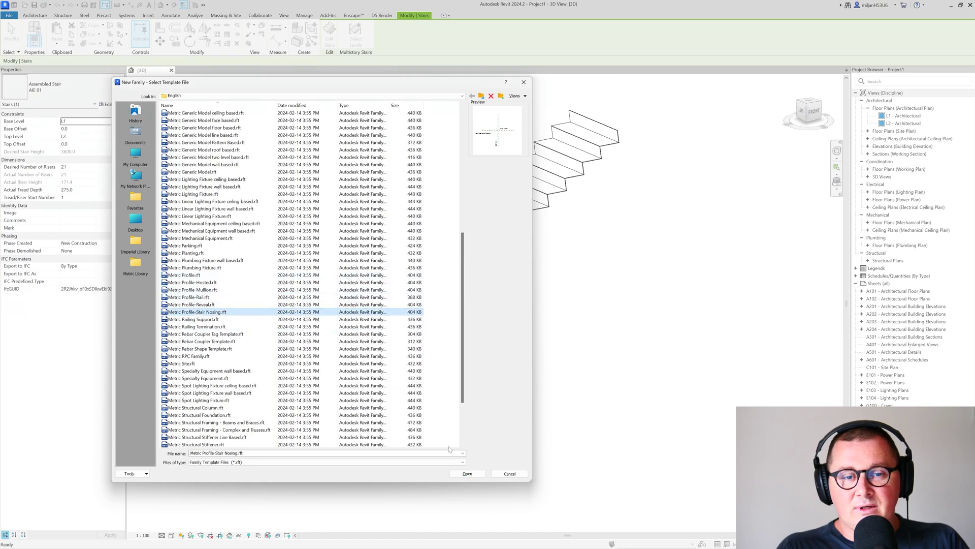
{"action": "left_click", "coordinate": [467, 473]}
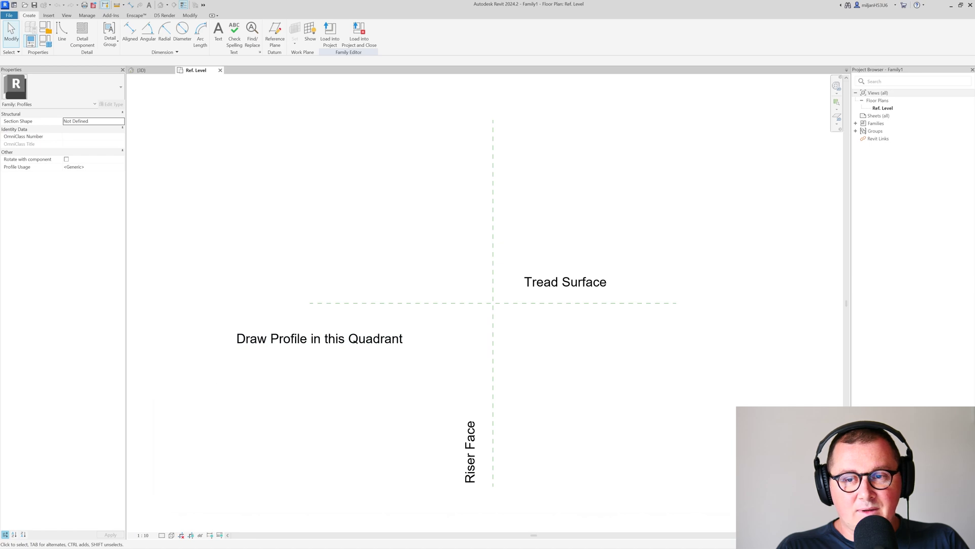
- Switch to the reference photo and mark the tread surface and riser face lines on a screen capture, labelled T and R
{"action": "key", "text": "alt+Tab"}
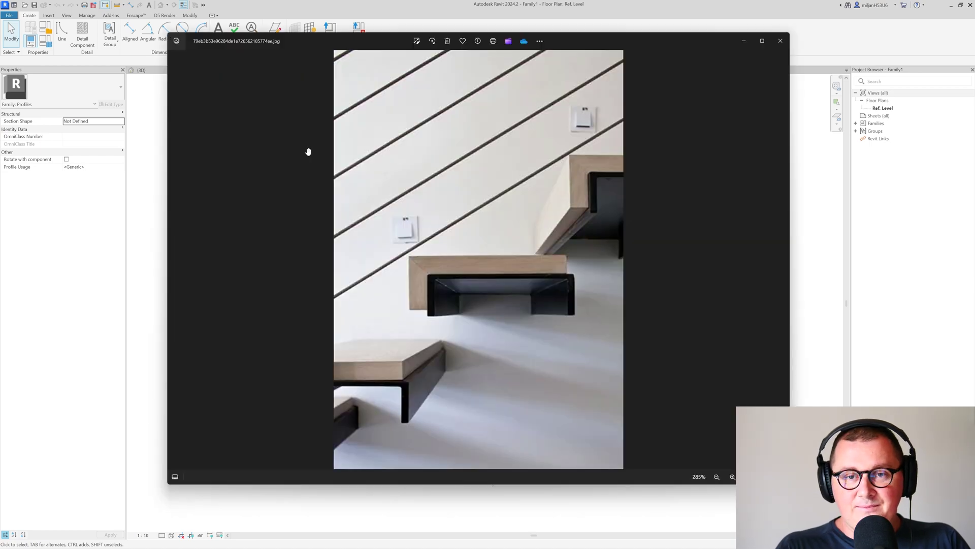
{"action": "key", "text": "Print"}
{"action": "left_click_drag", "start_coordinate": [283, 125], "coordinate": [702, 445]}
{"action": "left_click_drag", "start_coordinate": [306, 258], "coordinate": [589, 251]}
{"action": "left_click_drag", "start_coordinate": [407, 159], "coordinate": [405, 183]}
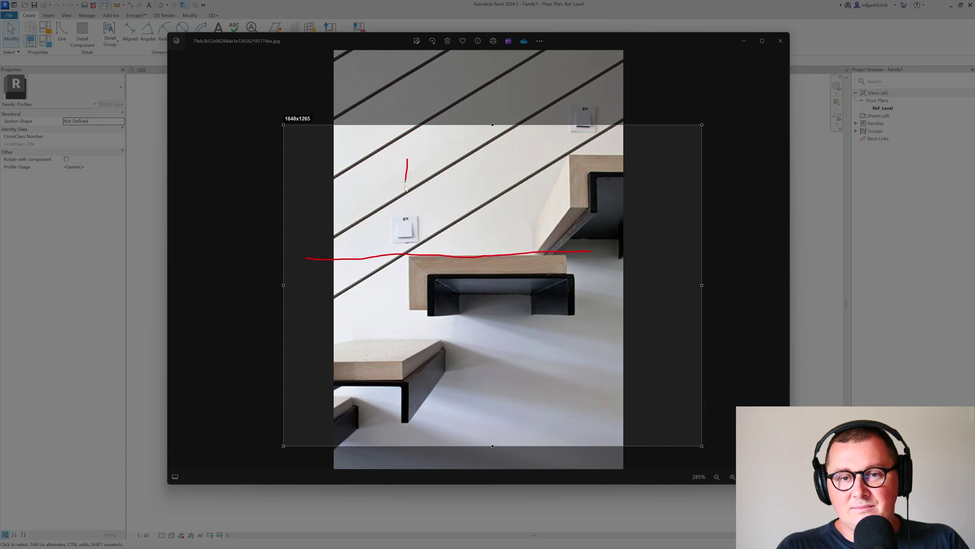
{"action": "mouse_move", "coordinate": [460, 248]}
{"action": "left_mouse_down"}
{"action": "mouse_move", "coordinate": [460, 220]}
{"action": "mouse_move", "coordinate": [478, 219]}
{"action": "left_mouse_up"}
{"action": "left_click_drag", "start_coordinate": [368, 286], "coordinate": [381, 311]}
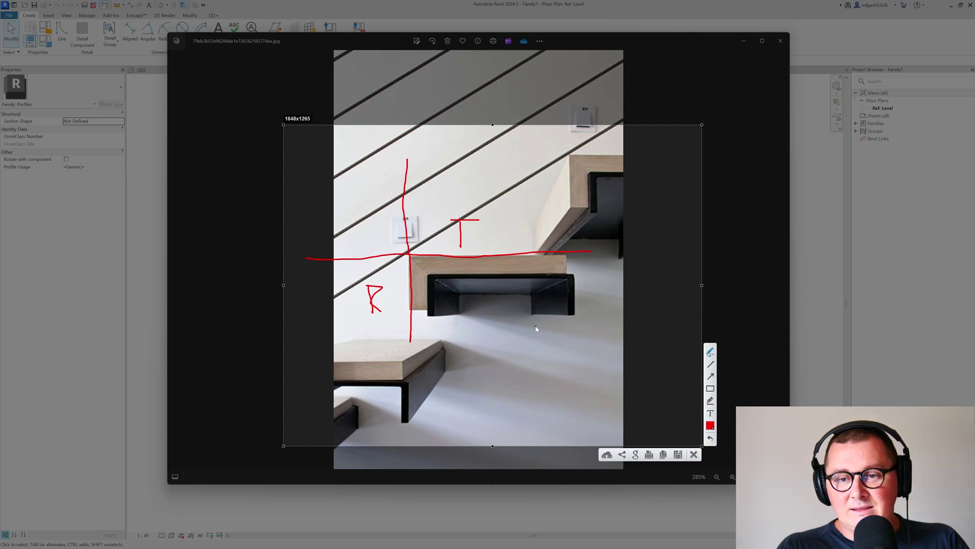
- Mark the tread's depth and front height on the captured photo, discard the markup and return to the Revit family
{"action": "mouse_move", "coordinate": [402, 297]}
{"action": "left_mouse_down"}
{"action": "mouse_move", "coordinate": [574, 294]}
{"action": "mouse_move", "coordinate": [565, 292]}
{"action": "mouse_move", "coordinate": [563, 308]}
{"action": "mouse_move", "coordinate": [573, 303]}
{"action": "left_mouse_up"}
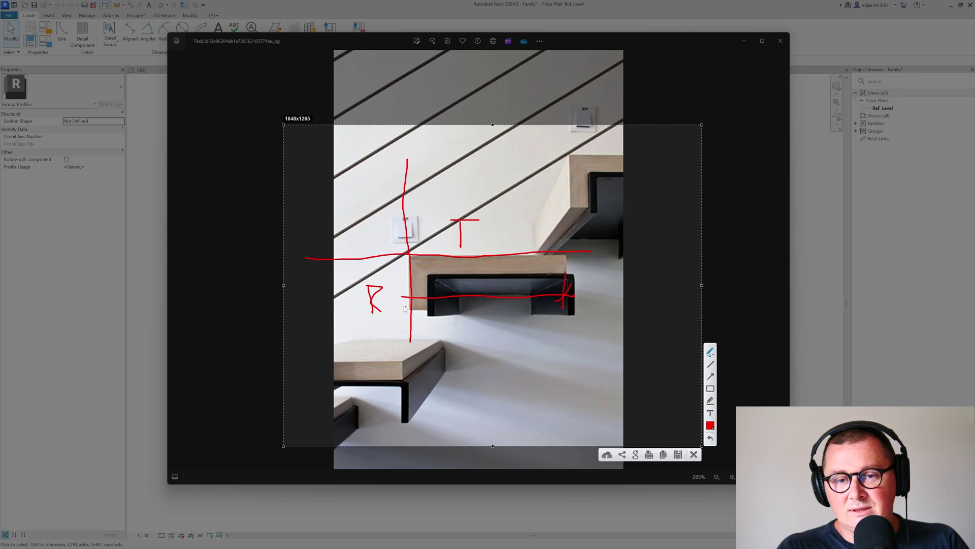
{"action": "left_click_drag", "start_coordinate": [438, 278], "coordinate": [460, 289]}
{"action": "left_click_drag", "start_coordinate": [475, 277], "coordinate": [475, 279]}
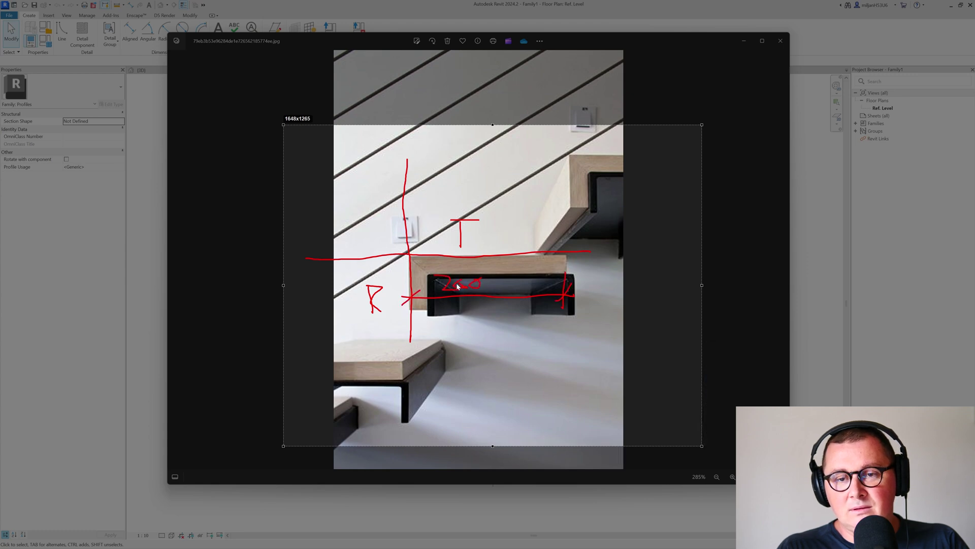
{"action": "left_click_drag", "start_coordinate": [397, 313], "coordinate": [387, 259]}
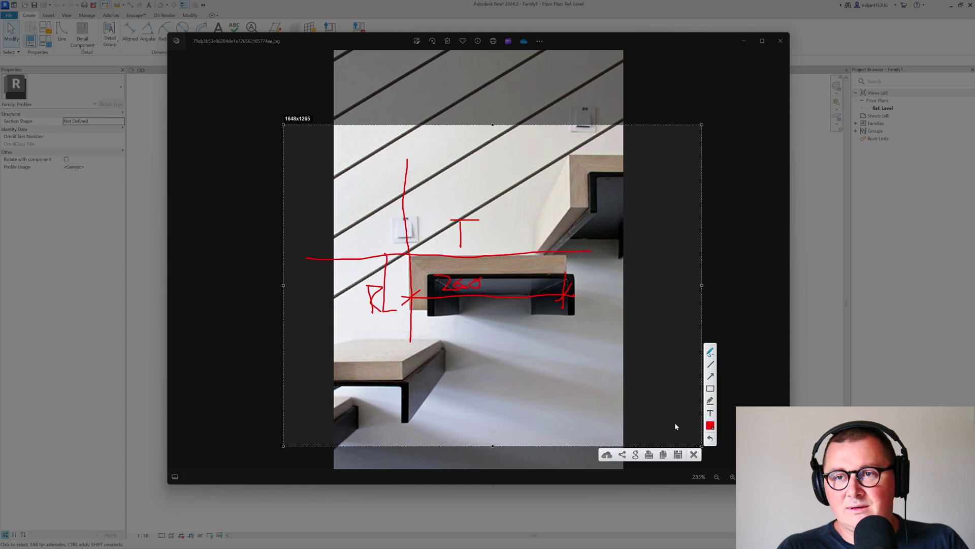
{"action": "left_click", "coordinate": [694, 455]}
{"action": "left_click", "coordinate": [691, 17]}
- Draw the tread profile's 260 mm top line from the reference plane intersection, followed by a 20 mm back edge and a 240 mm underside
{"action": "scroll", "coordinate": [591, 343], "scroll_direction": "up", "scroll_amount": 2}
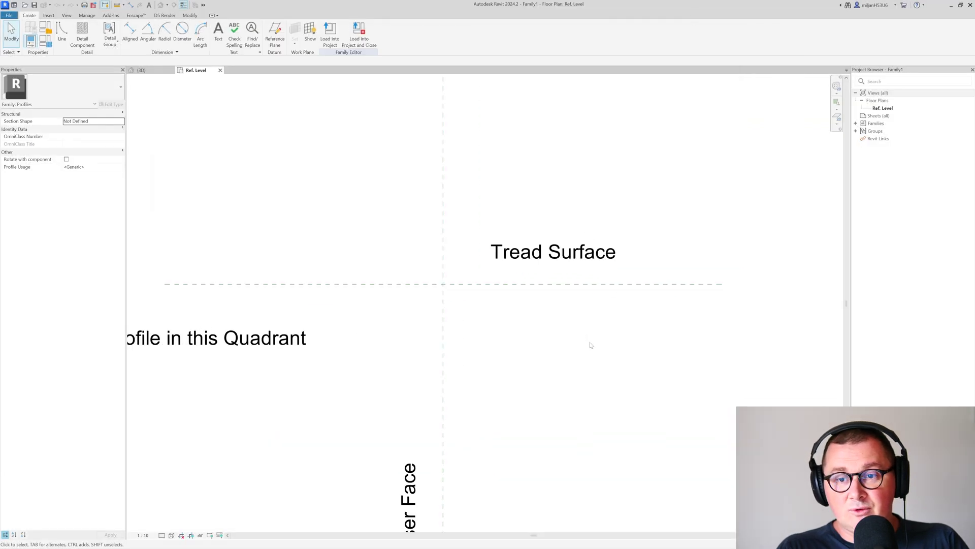
{"action": "middle_click_drag", "start_coordinate": [590, 344], "coordinate": [456, 331]}
{"action": "left_click", "coordinate": [62, 31]}
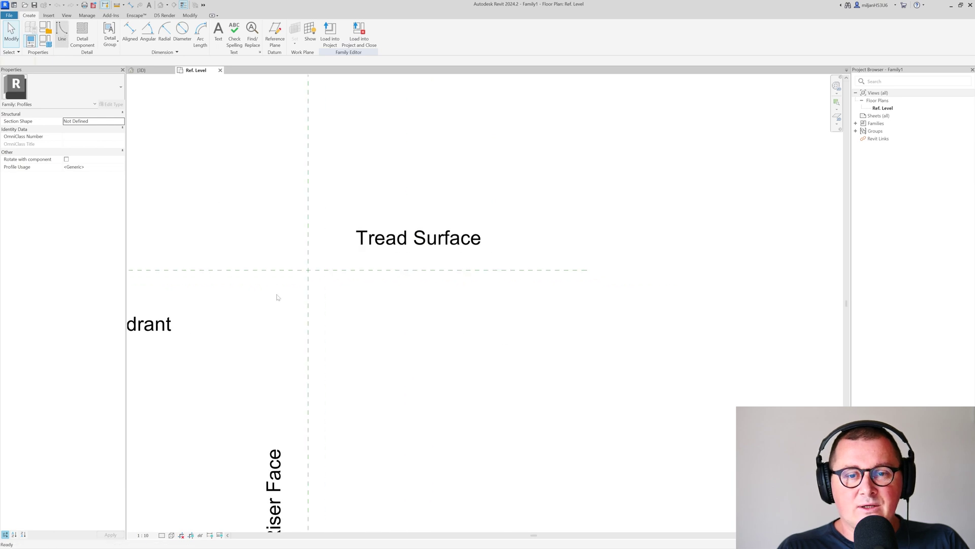
{"action": "left_click", "coordinate": [307, 270]}
{"action": "type", "text": "260"}
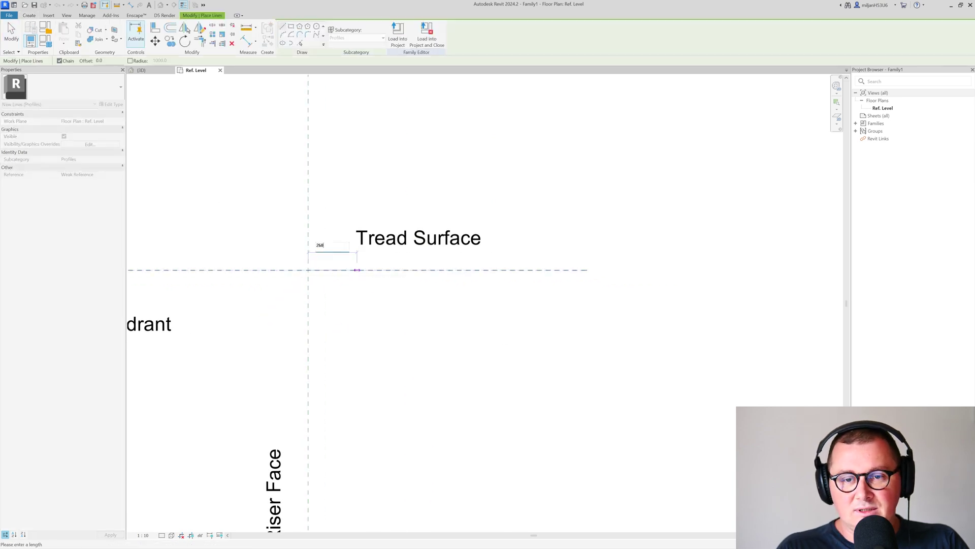
{"action": "key", "text": "Return"}
{"action": "type", "text": "20"}
{"action": "key", "text": "Return"}
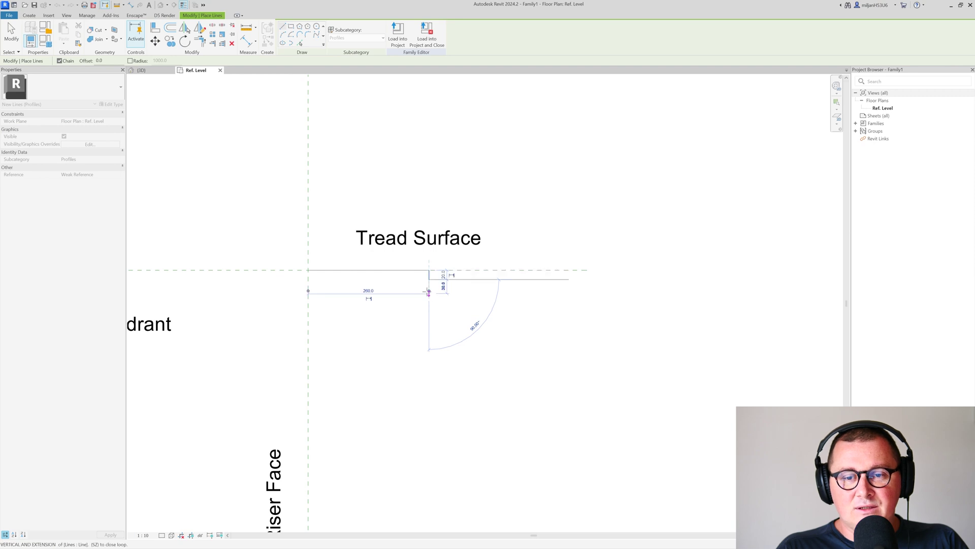
{"action": "type", "text": "240"}
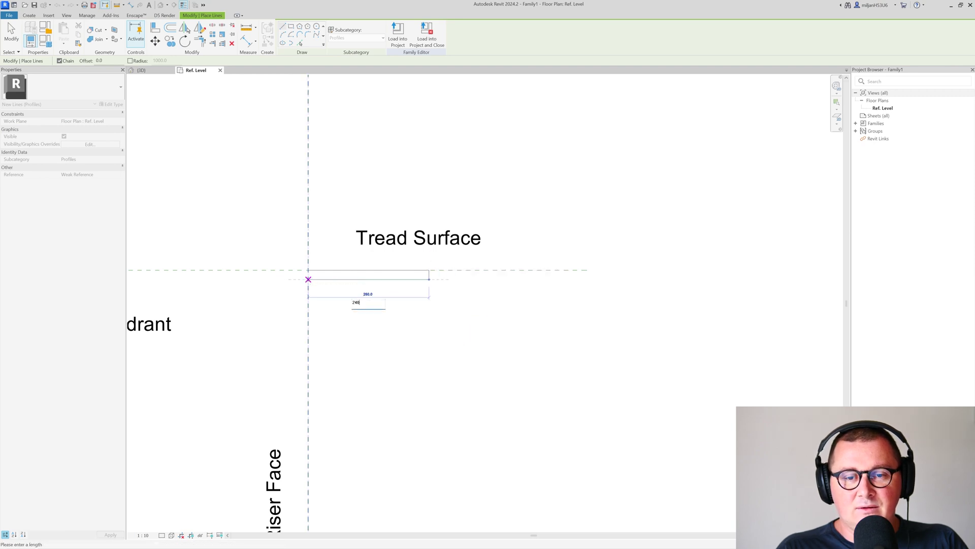
{"action": "key", "text": "Return"}
- Draw the 60 mm front edge down from the reference plane intersection and a 20 mm bottom edge, closing the L-shaped profile at the underside
{"action": "right_click", "coordinate": [324, 282]}
{"action": "left_click", "coordinate": [336, 299]}
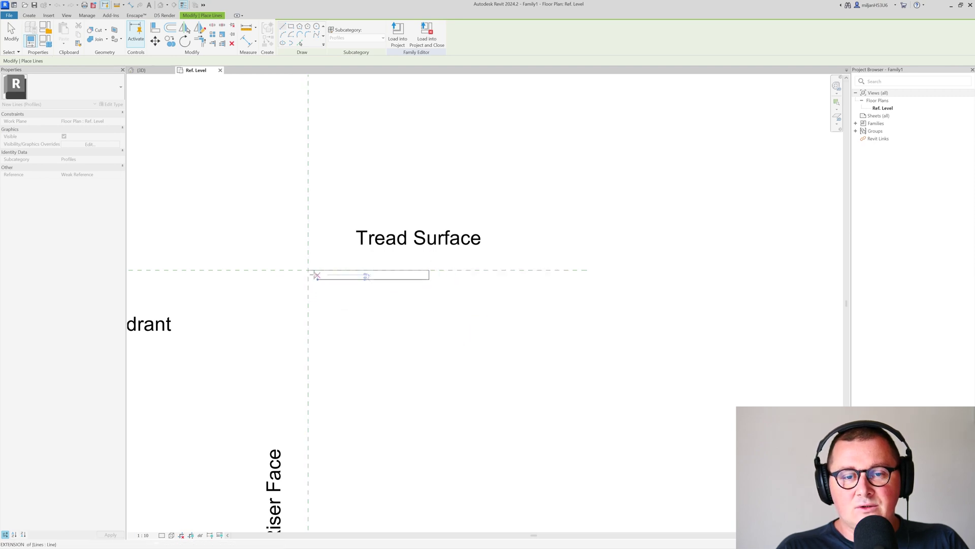
{"action": "left_click", "coordinate": [309, 270]}
{"action": "type", "text": "60"}
{"action": "key", "text": "Return"}
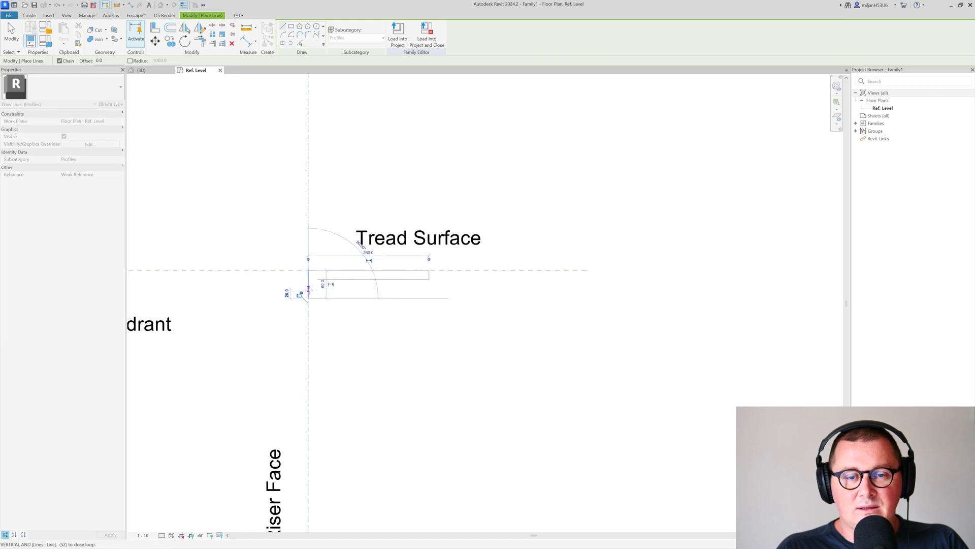
{"action": "scroll", "coordinate": [316, 297], "scroll_direction": "up", "scroll_amount": 2}
{"action": "left_click", "coordinate": [319, 298]}
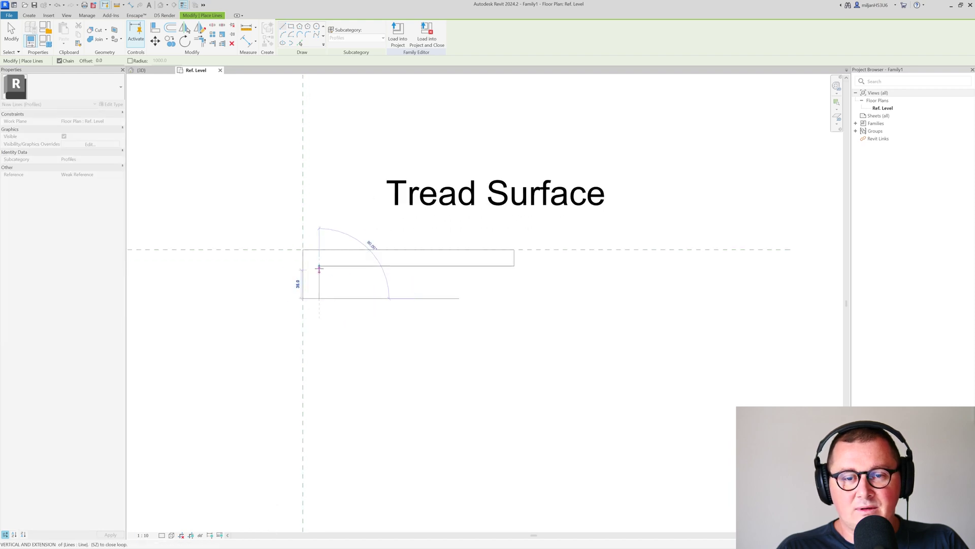
{"action": "left_click", "coordinate": [319, 266]}
{"action": "left_click", "coordinate": [11, 32]}
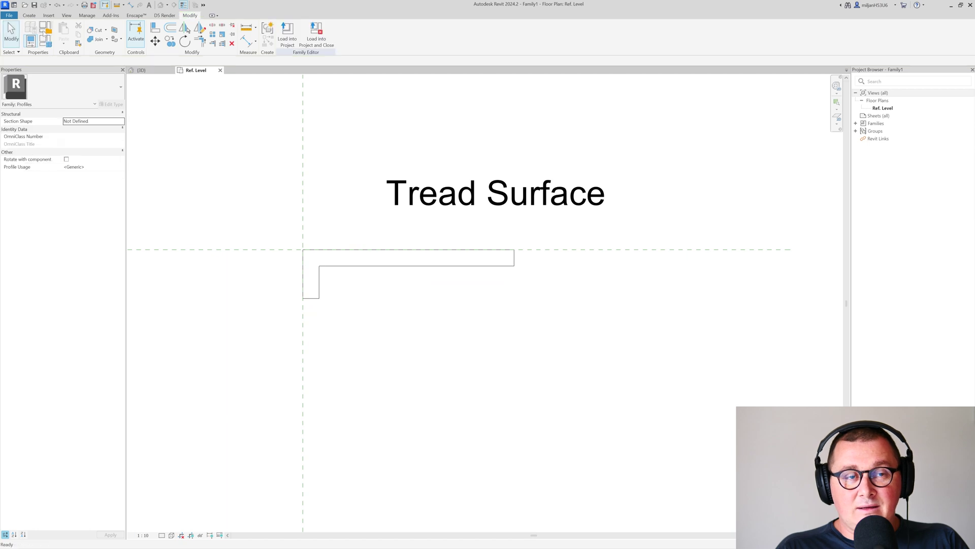
- Set the family's profile usage to Stair Tread and load the profile into the project
{"action": "left_click", "coordinate": [46, 28]}
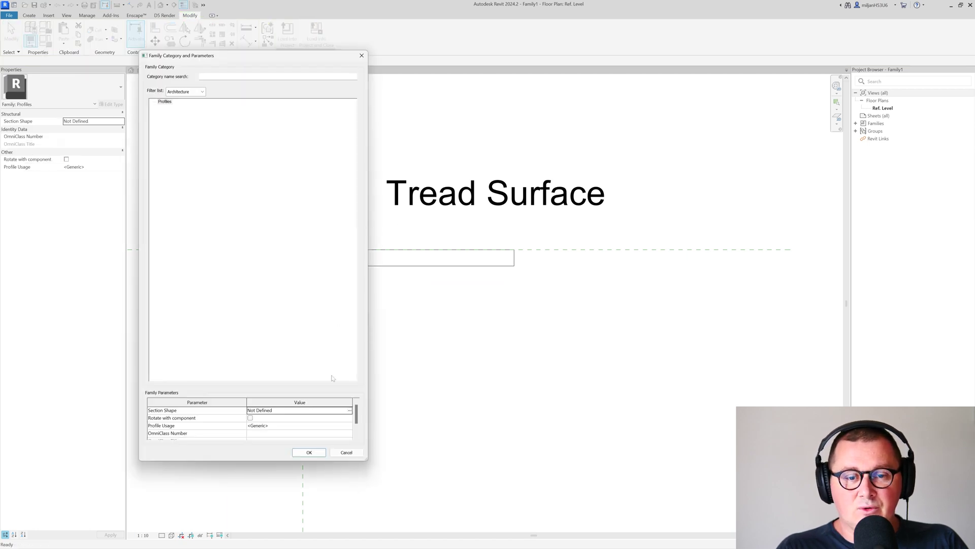
{"action": "left_click", "coordinate": [350, 425]}
{"action": "left_click", "coordinate": [349, 425]}
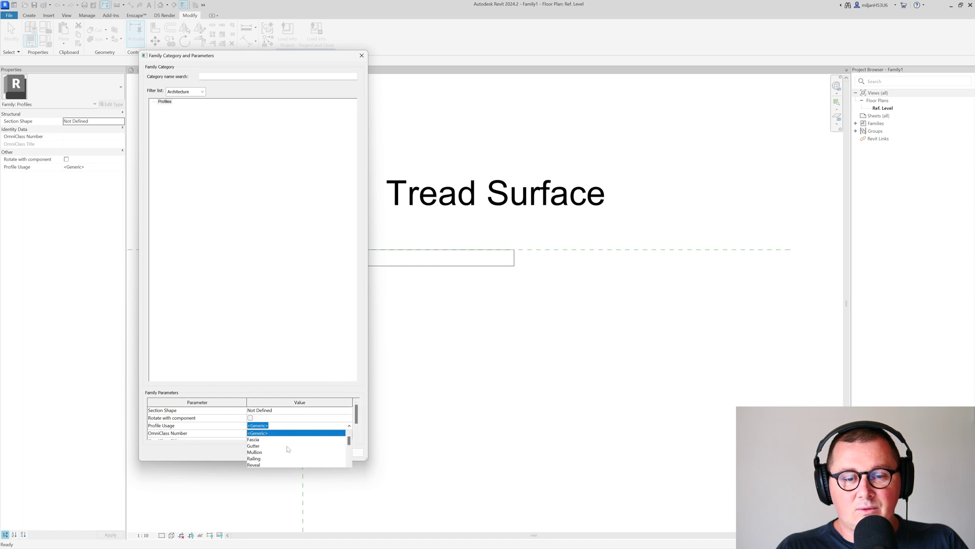
{"action": "scroll", "coordinate": [284, 452], "scroll_direction": "down", "scroll_amount": 3}
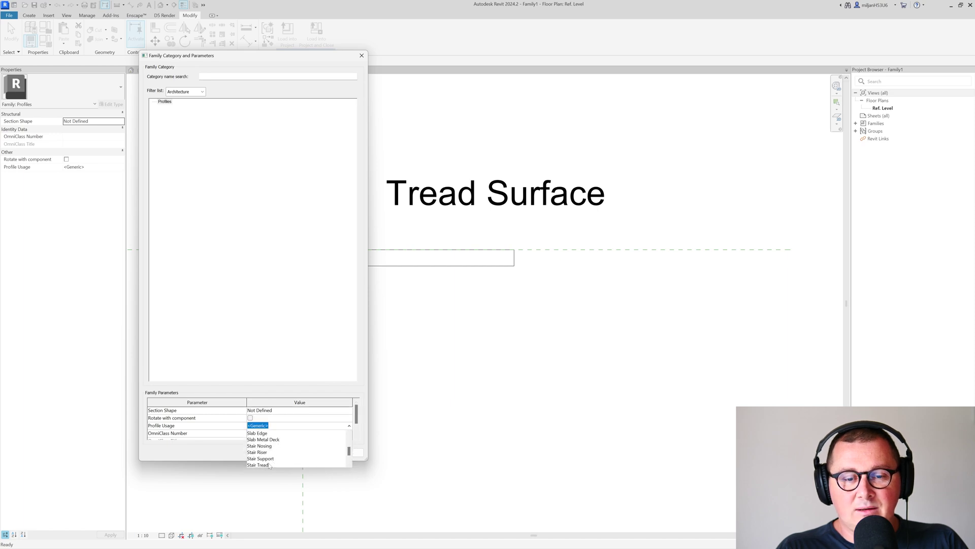
{"action": "left_click", "coordinate": [270, 465]}
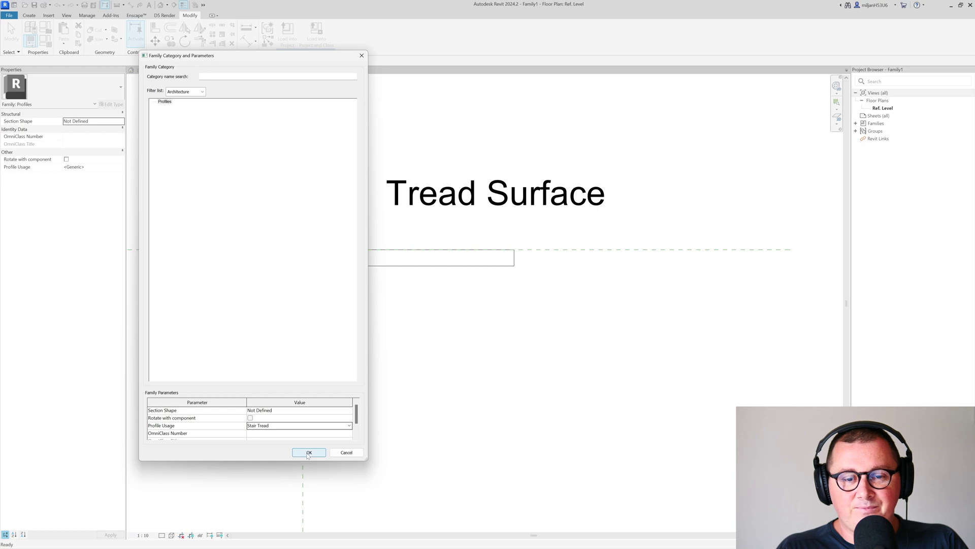
{"action": "left_click", "coordinate": [309, 452]}
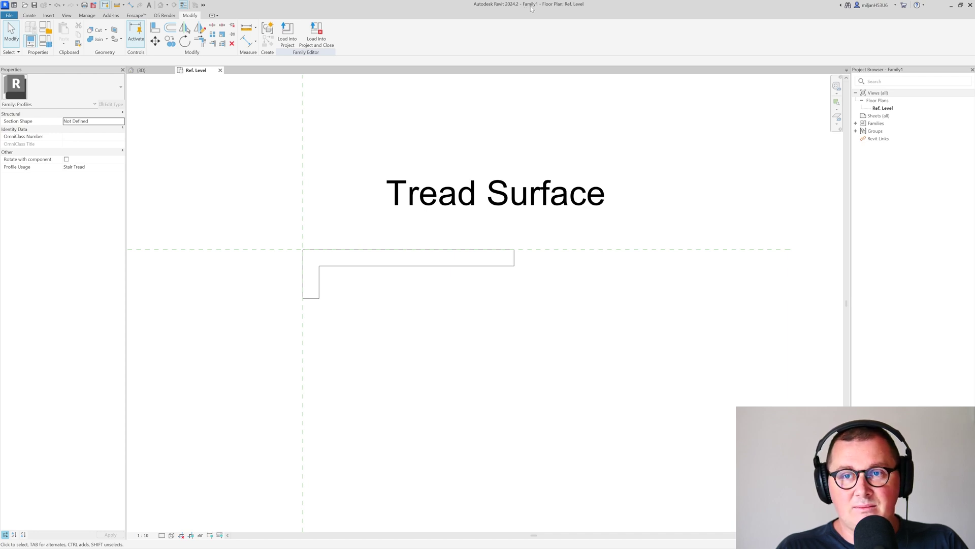
{"action": "left_click", "coordinate": [287, 35]}
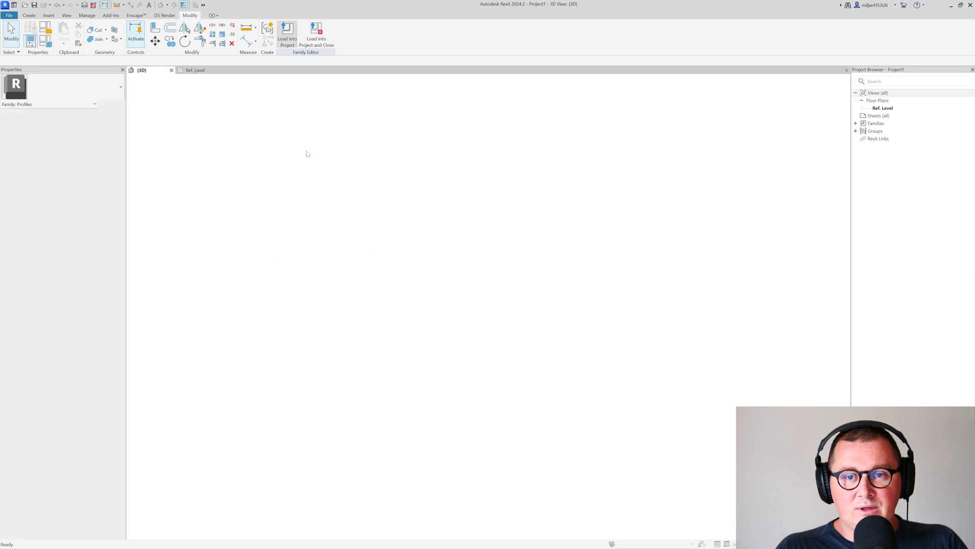
- Assign Family1 : Family1 as the tread profile in the stair's run type and check the treads in 3D
{"action": "left_click", "coordinate": [341, 398]}
{"action": "scroll", "coordinate": [348, 408], "scroll_direction": "up", "scroll_amount": 1}
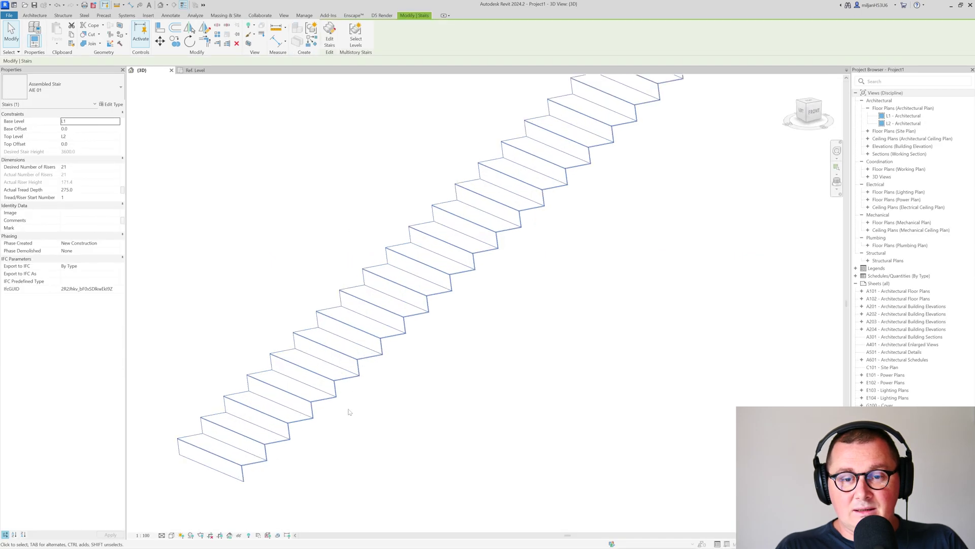
{"action": "left_click", "coordinate": [112, 105]}
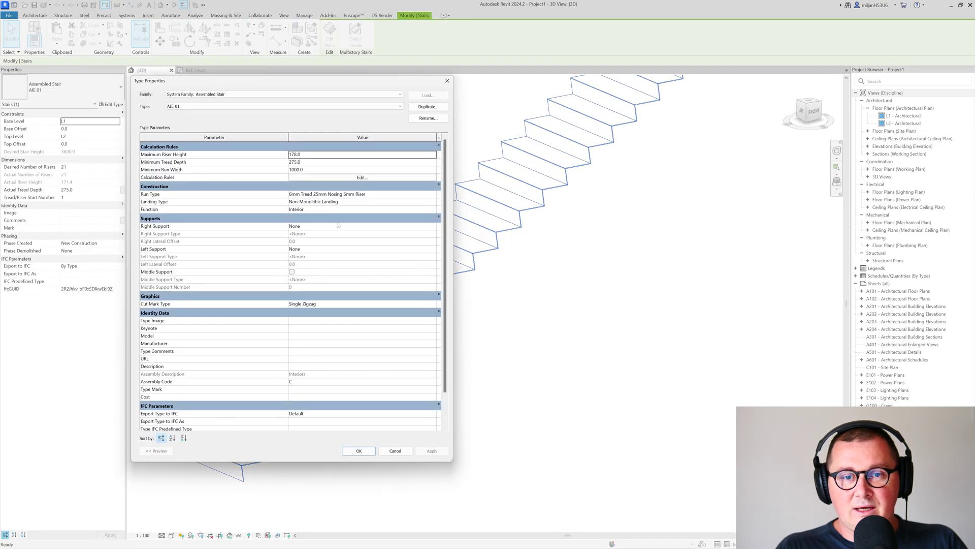
{"action": "left_click", "coordinate": [439, 194]}
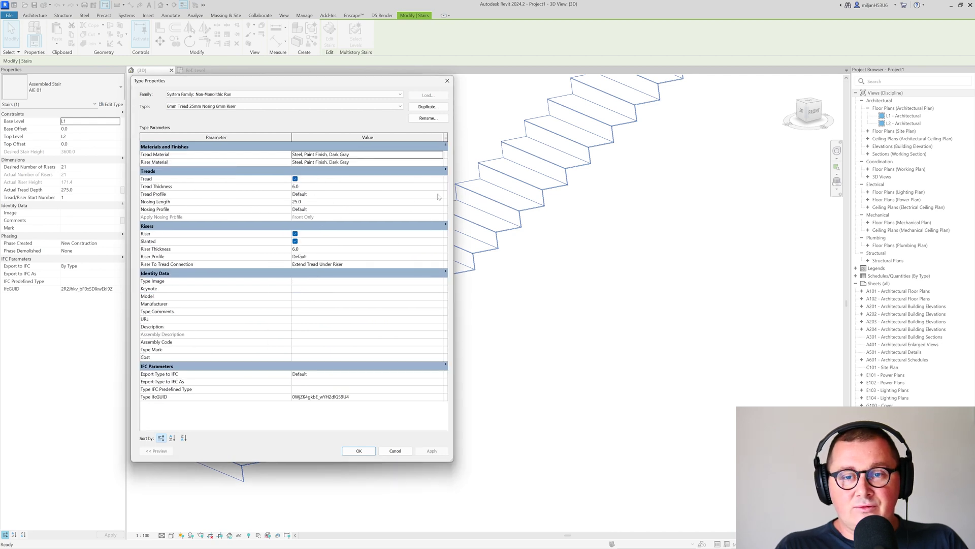
{"action": "left_click", "coordinate": [440, 194]}
{"action": "left_click", "coordinate": [315, 208]}
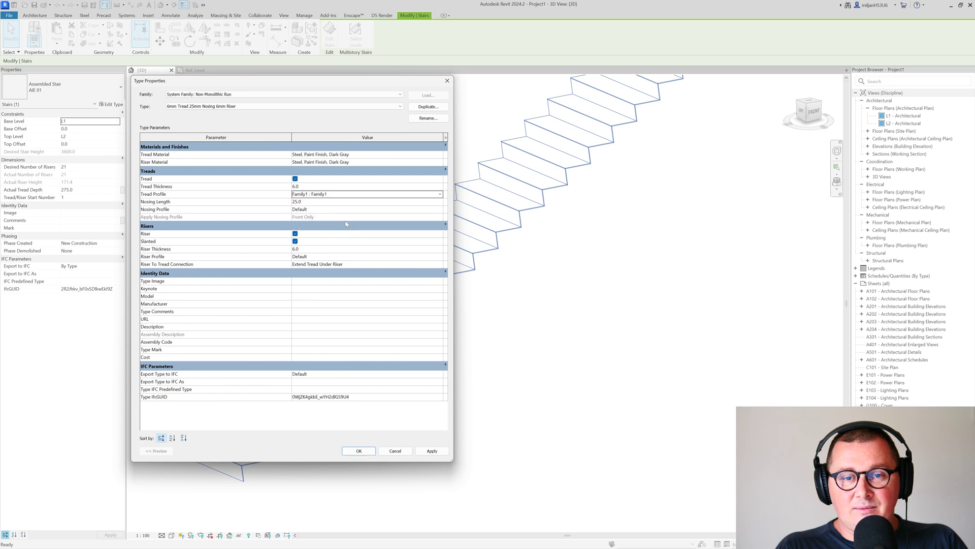
{"action": "left_click", "coordinate": [429, 454]}
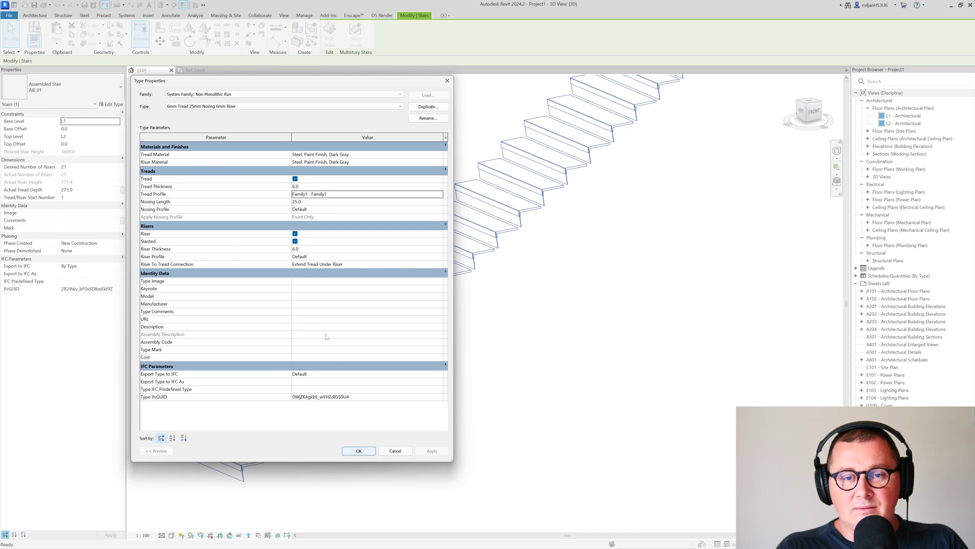
{"action": "left_click", "coordinate": [395, 451]}
{"action": "scroll", "coordinate": [466, 283], "scroll_direction": "up", "scroll_amount": 5}
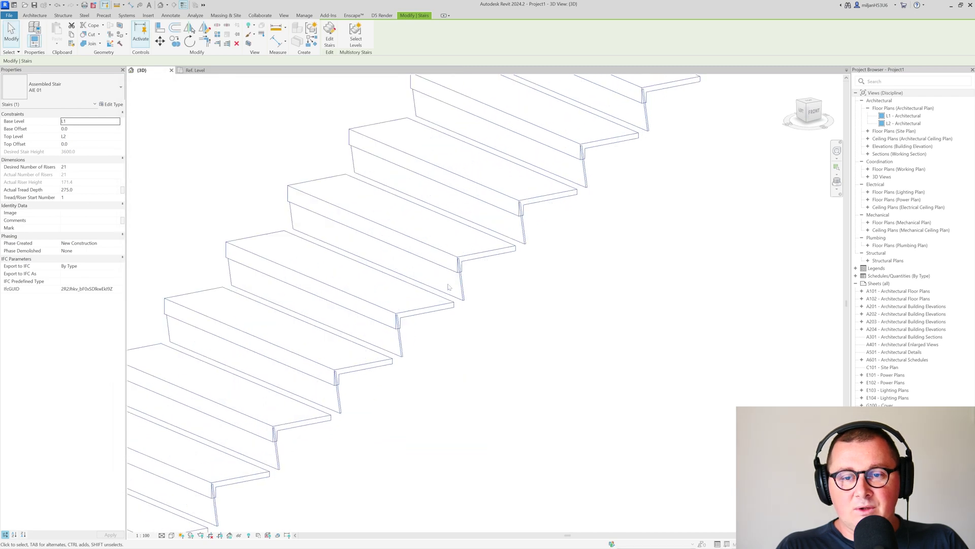
{"action": "scroll", "coordinate": [465, 285], "scroll_direction": "down", "scroll_amount": 4}
{"action": "scroll", "coordinate": [466, 290], "scroll_direction": "up", "scroll_amount": 5}
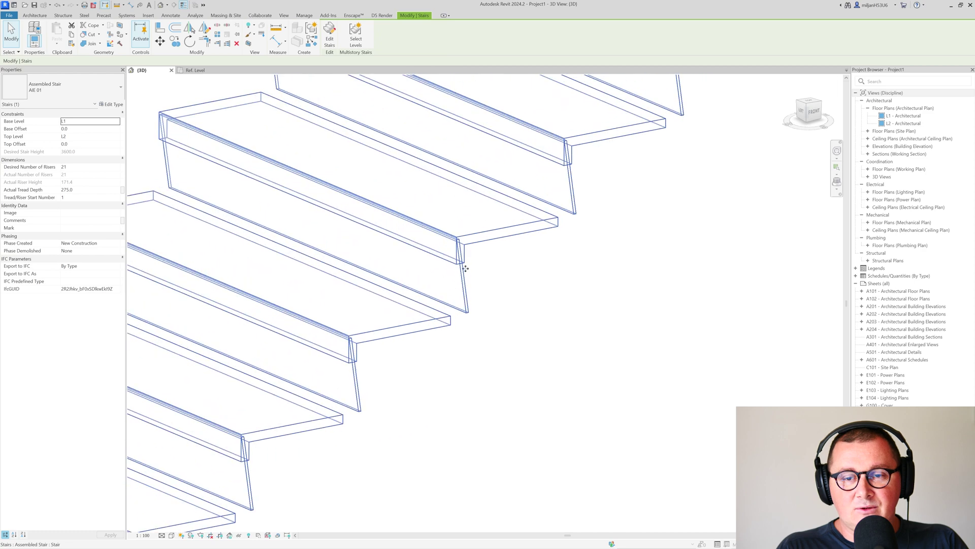
{"action": "scroll", "coordinate": [453, 277], "scroll_direction": "down", "scroll_amount": 4}
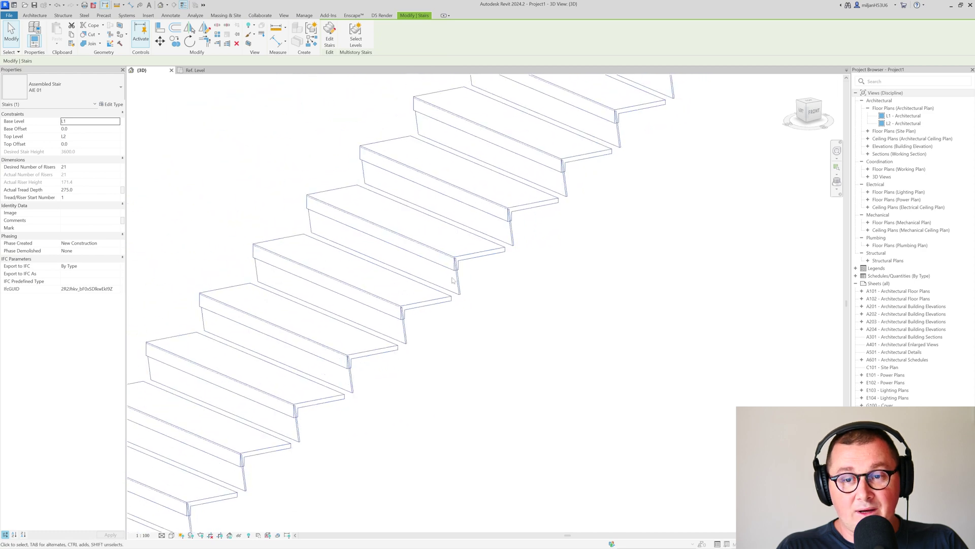
- Create another new family from the Metric Profile.rft template
{"action": "left_click", "coordinate": [201, 73]}
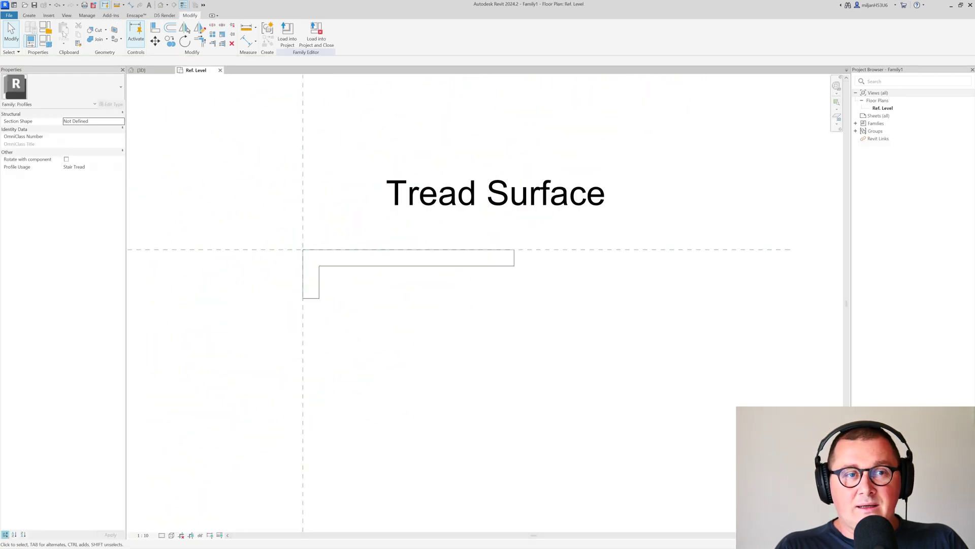
{"action": "left_click", "coordinate": [11, 16]}
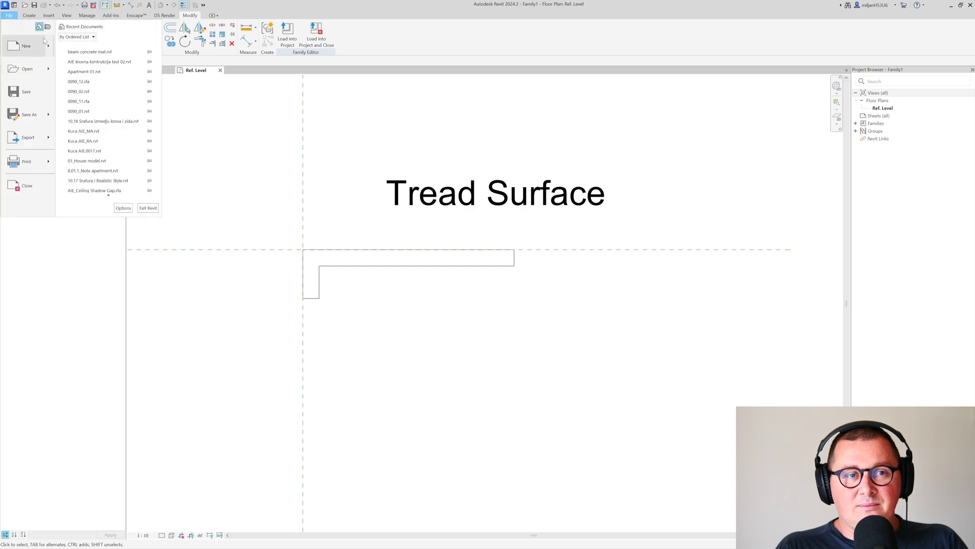
{"action": "mouse_move", "coordinate": [26, 46]}
{"action": "left_click", "coordinate": [79, 67]}
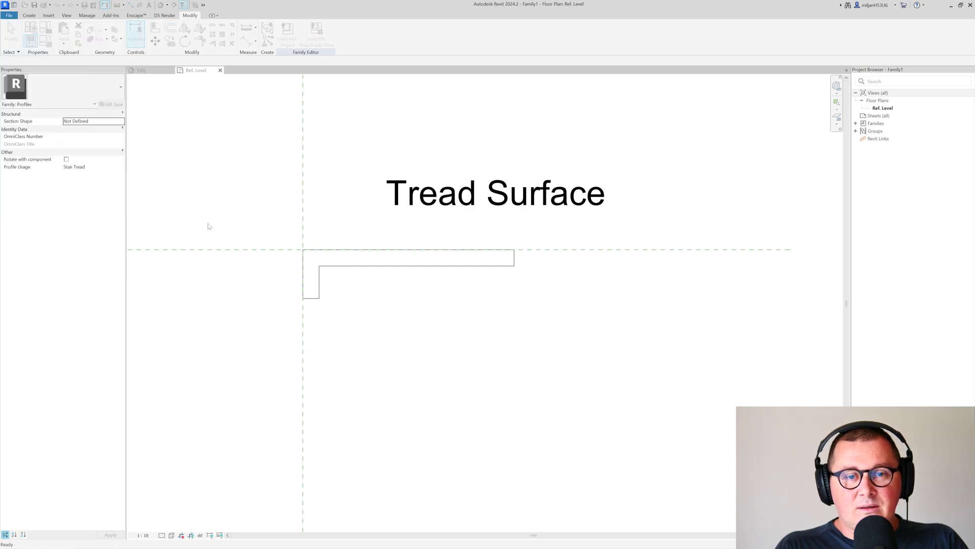
{"action": "scroll", "coordinate": [243, 343], "scroll_direction": "down", "scroll_amount": 6}
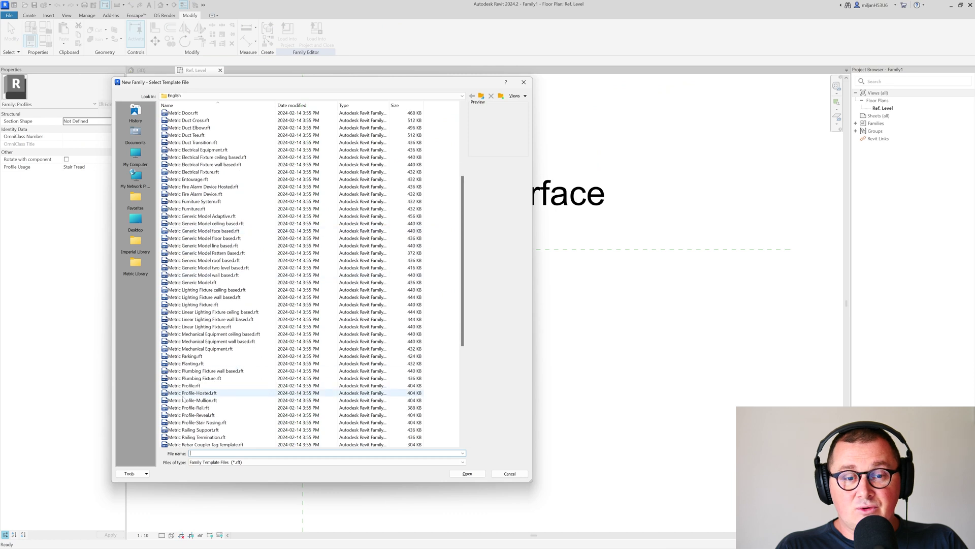
{"action": "left_click", "coordinate": [229, 386]}
{"action": "scroll", "coordinate": [229, 390], "scroll_direction": "down", "scroll_amount": 2}
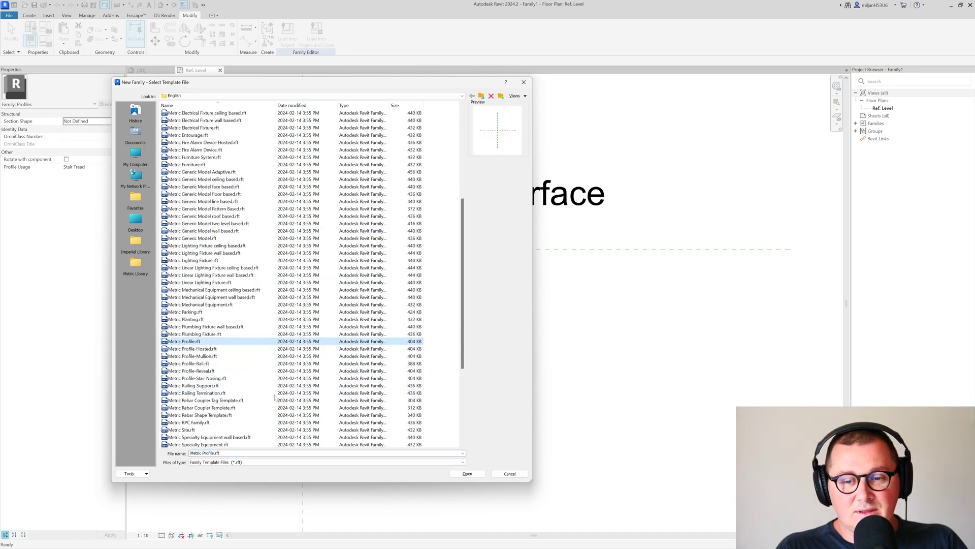
{"action": "left_click", "coordinate": [467, 473]}
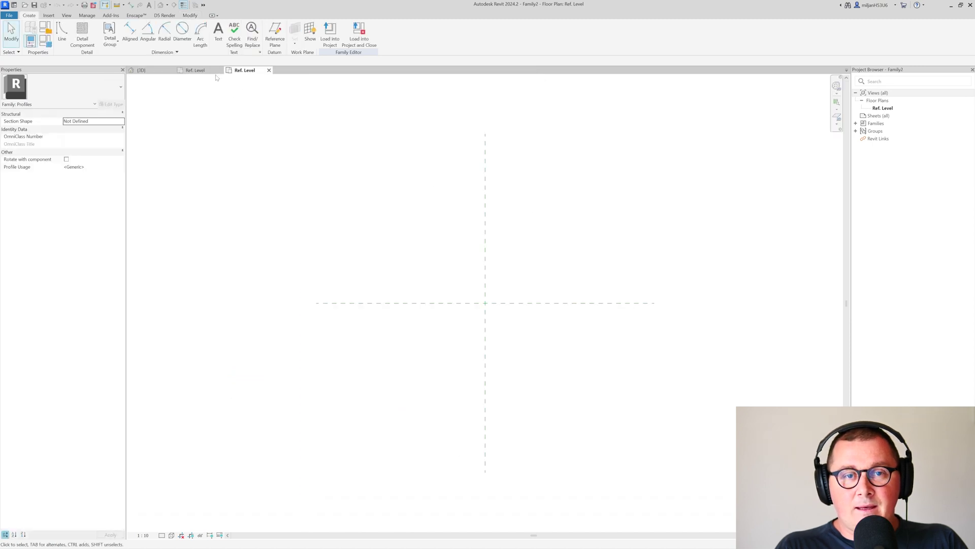
- Sketch the support's outline beneath the tread profile on a screen capture of the first family, and discard the markup
{"action": "left_click", "coordinate": [198, 73]}
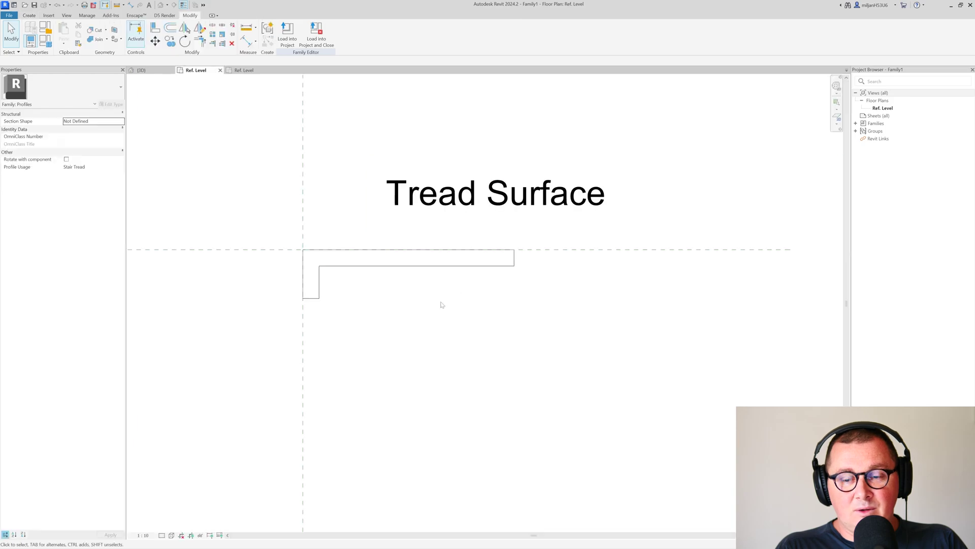
{"action": "key", "text": "Print"}
{"action": "left_click_drag", "start_coordinate": [237, 151], "coordinate": [611, 400]}
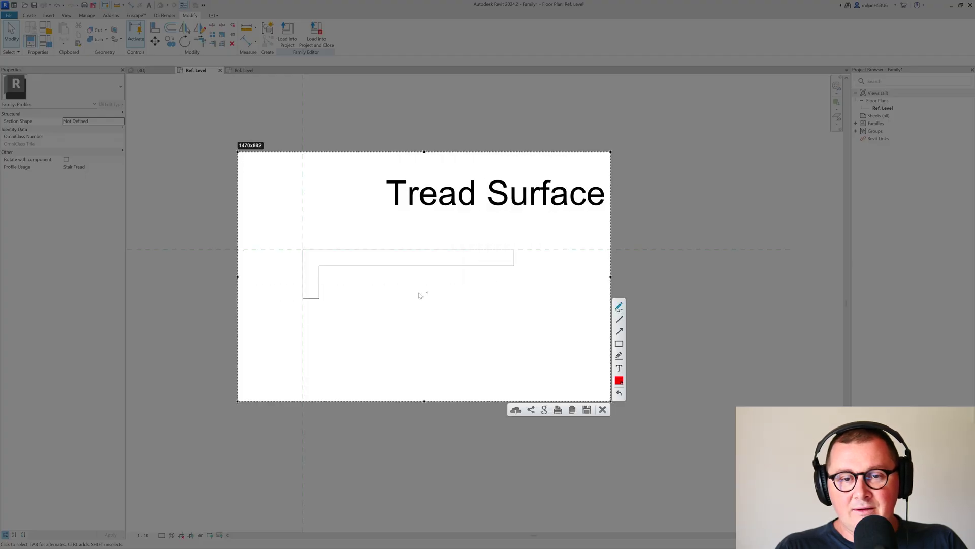
{"action": "left_click_drag", "start_coordinate": [322, 270], "coordinate": [322, 295]}
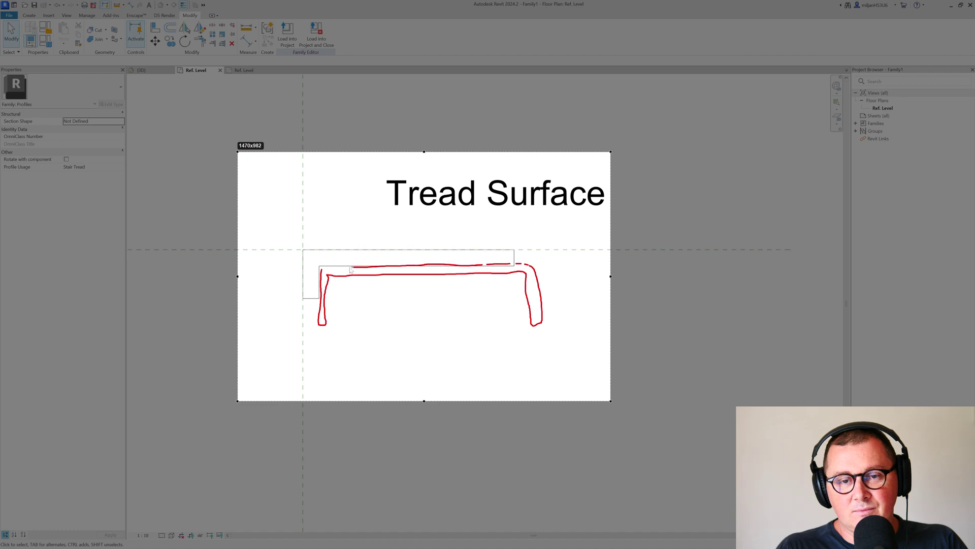
{"action": "left_click_drag", "start_coordinate": [350, 270], "coordinate": [316, 264]}
{"action": "left_click", "coordinate": [603, 410]}
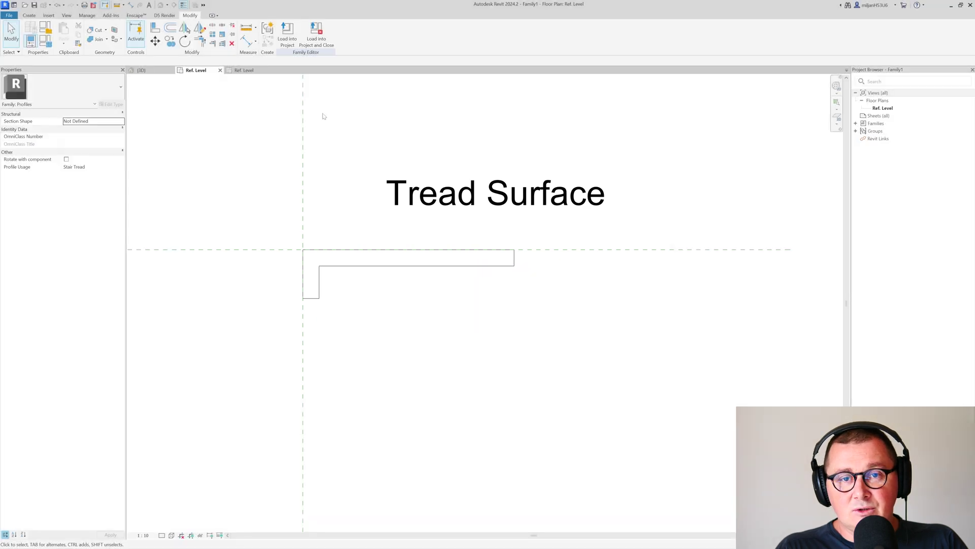
- In the second profile family, draw a 260 mm line along the horizontal reference plane, 20 mm down, and back to the vertical plane
{"action": "left_click", "coordinate": [243, 70]}
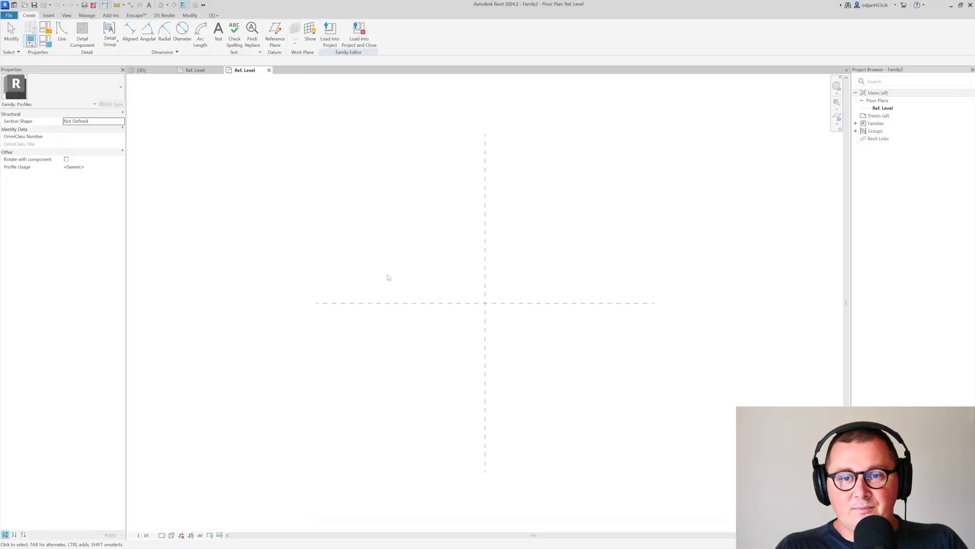
{"action": "scroll", "coordinate": [646, 352], "scroll_direction": "up", "scroll_amount": 3}
{"action": "left_click", "coordinate": [62, 33]}
{"action": "left_click", "coordinate": [275, 239]}
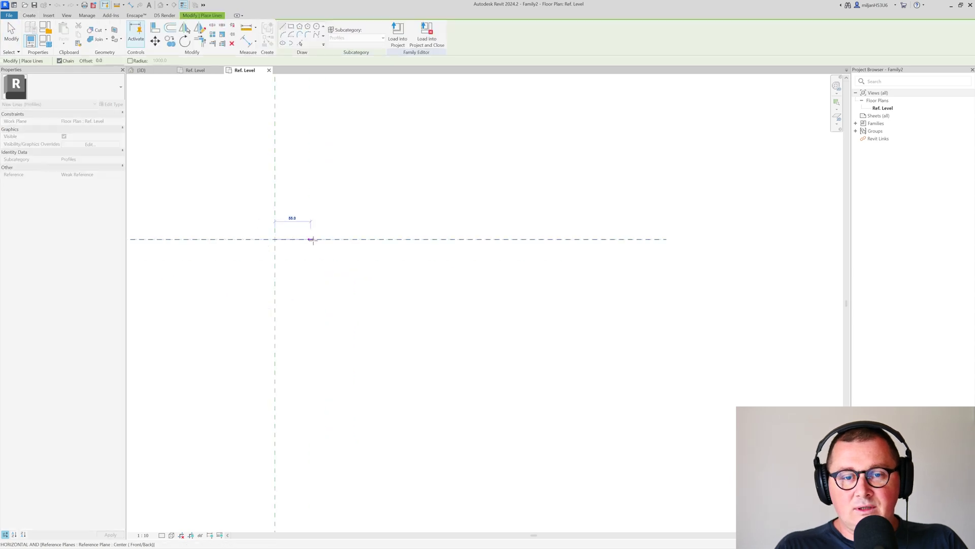
{"action": "type", "text": "260"}
{"action": "key", "text": "Return"}
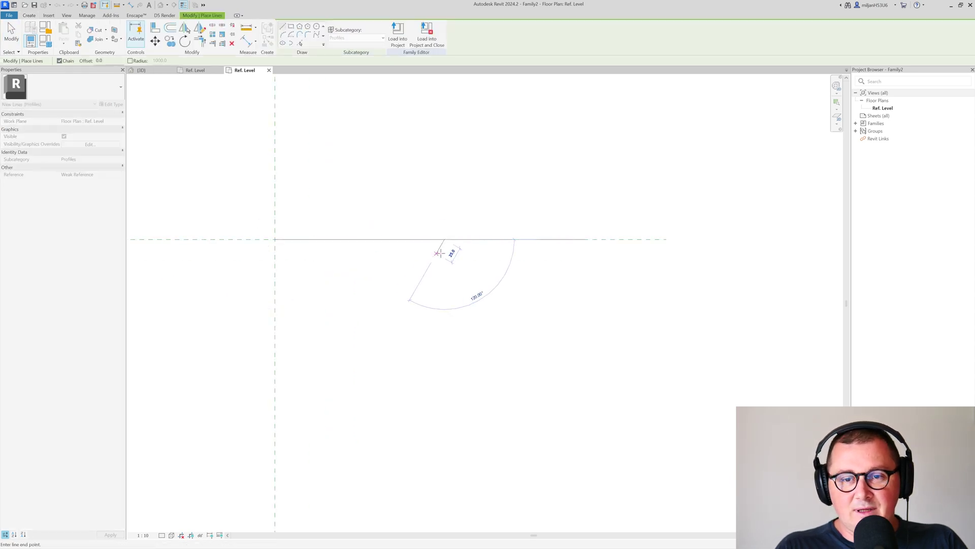
{"action": "left_click", "coordinate": [444, 253]}
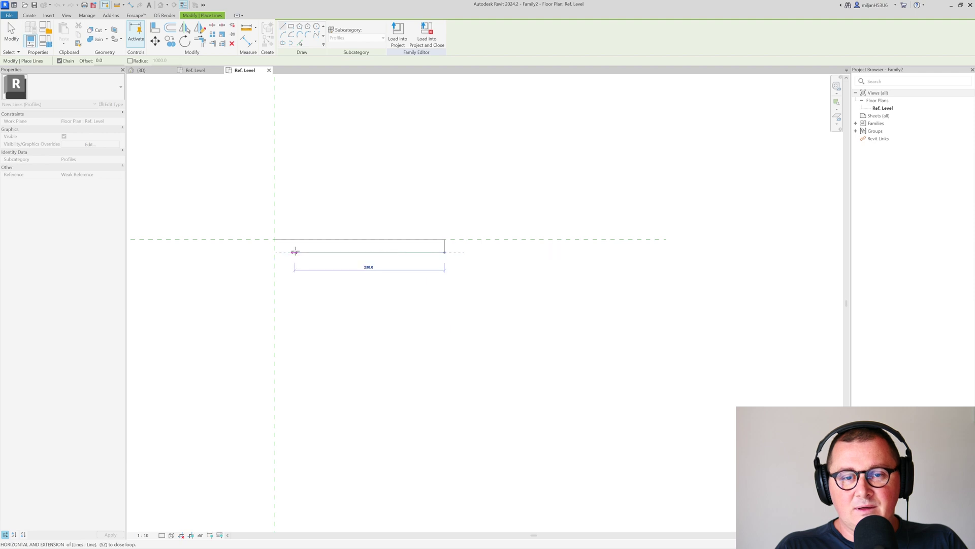
{"action": "left_click", "coordinate": [275, 252]}
{"action": "key", "text": "Escape"}
{"action": "key", "text": "Escape"}
- Stretch the lower line's far end to 300 mm from the vertical reference plane and inset its near end by 20 mm
{"action": "left_click", "coordinate": [346, 252]}
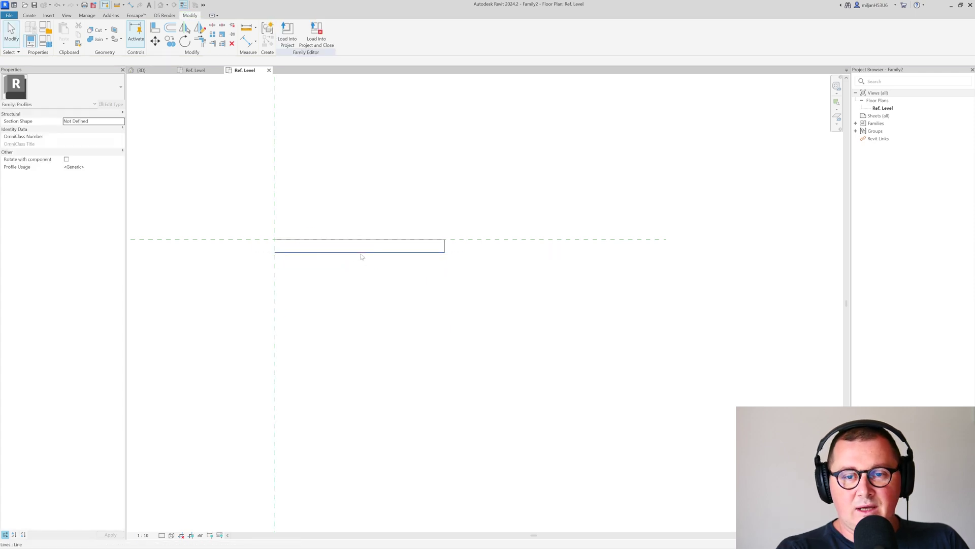
{"action": "left_click_drag", "start_coordinate": [444, 253], "coordinate": [471, 252]}
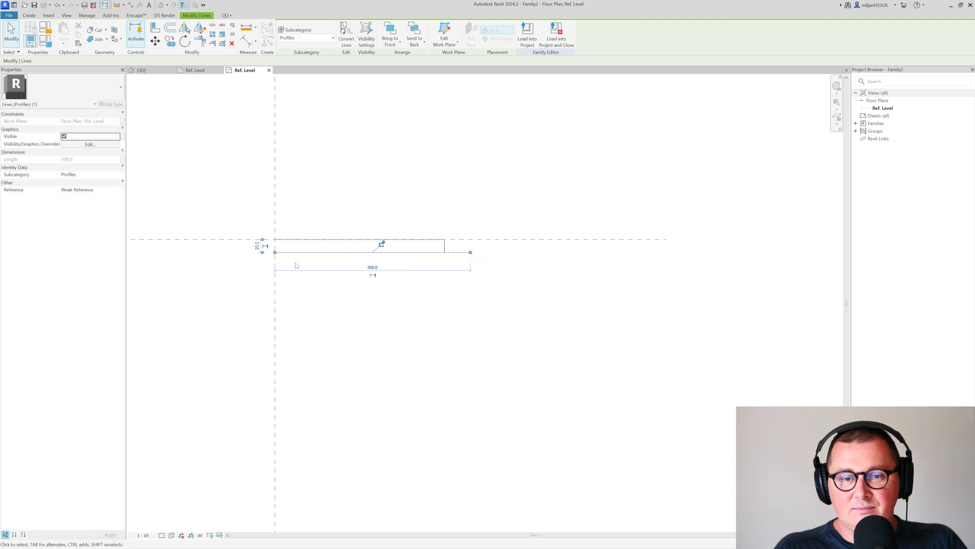
{"action": "left_click_drag", "start_coordinate": [275, 253], "coordinate": [290, 252]}
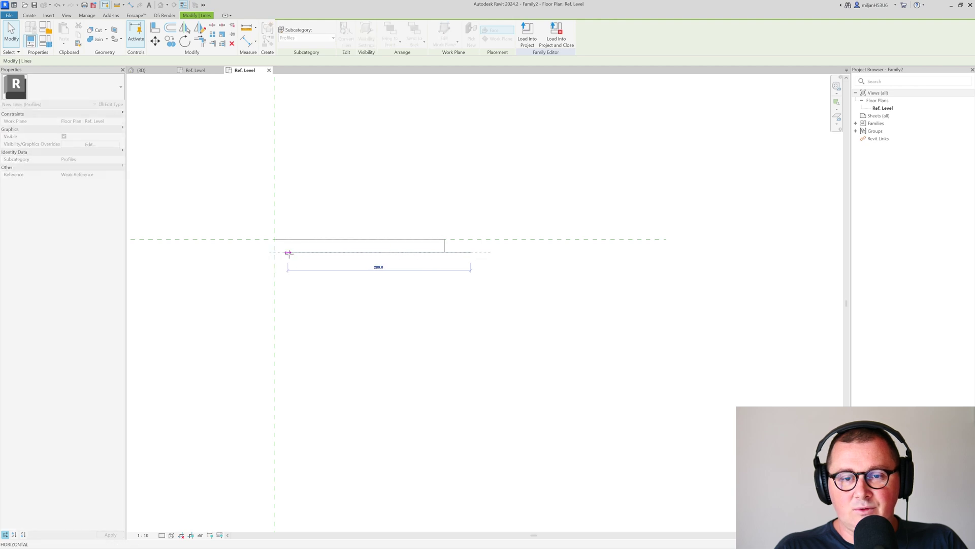
{"action": "left_click_drag", "start_coordinate": [289, 255], "coordinate": [289, 255]}
{"action": "key", "text": "Escape"}
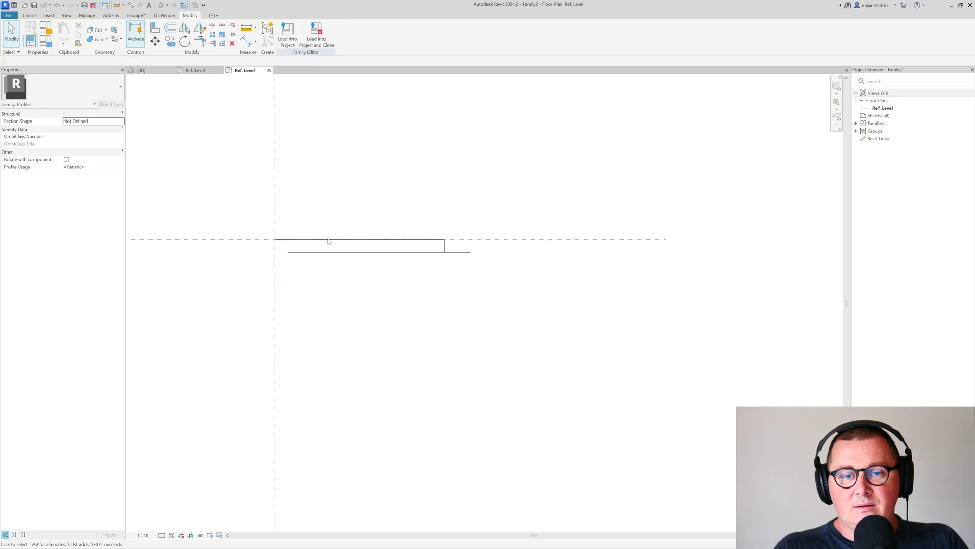
- Delete the line on the horizontal reference plane and the short vertical line, keeping only the lower line
{"action": "left_click", "coordinate": [329, 240]}
{"action": "key", "text": "Delete"}
{"action": "left_click", "coordinate": [444, 245]}
{"action": "key", "text": "Delete"}
- Draw the support's left leg 75 mm deep and 10 mm thick, with an inner line running partway beneath the top line
{"action": "left_click", "coordinate": [29, 15]}
{"action": "left_click", "coordinate": [62, 33]}
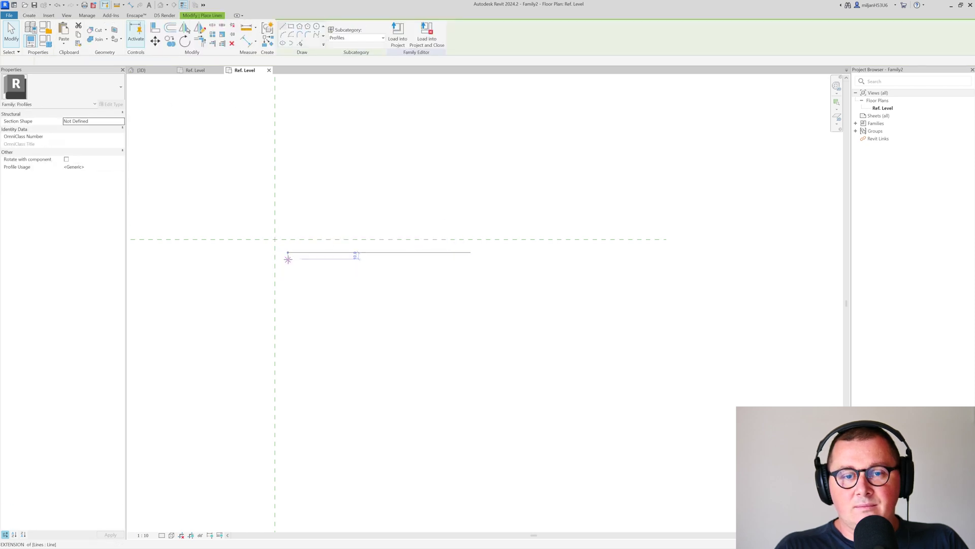
{"action": "left_click", "coordinate": [288, 252]}
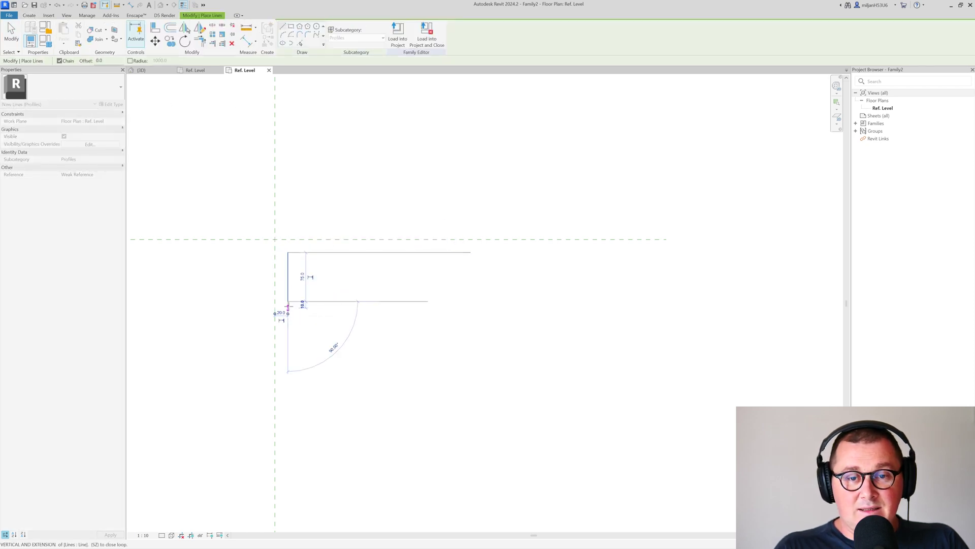
{"action": "type", "text": "10"}
{"action": "key", "text": "Return"}
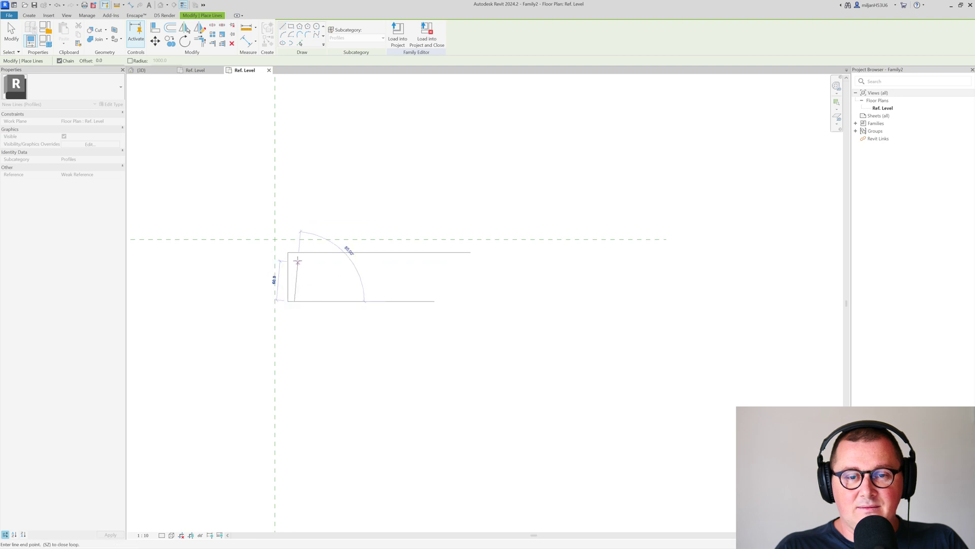
{"action": "left_click", "coordinate": [294, 258]}
{"action": "right_click", "coordinate": [325, 266]}
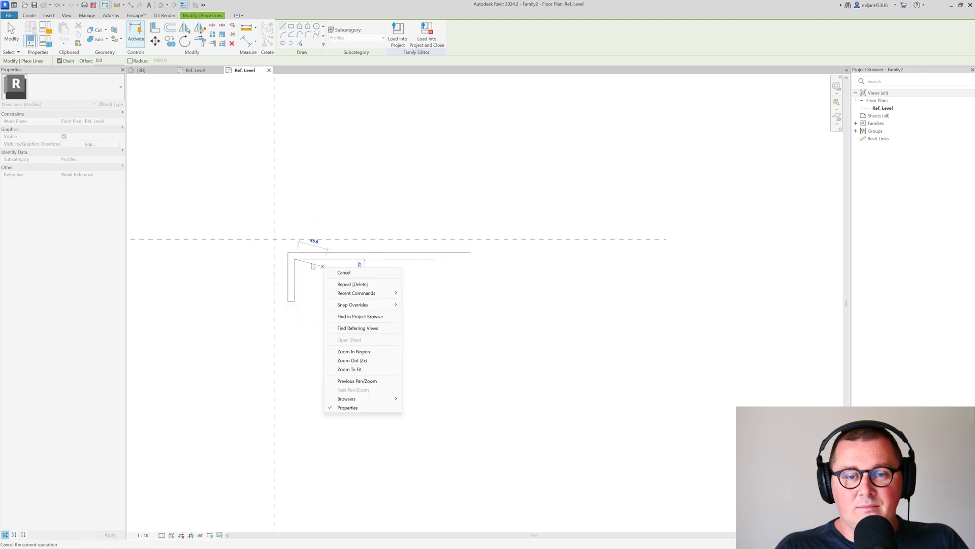
{"action": "left_click", "coordinate": [308, 262]}
{"action": "left_click", "coordinate": [363, 259]}
{"action": "right_click", "coordinate": [389, 273]}
{"action": "left_click", "coordinate": [410, 278]}
{"action": "key", "text": "Escape"}
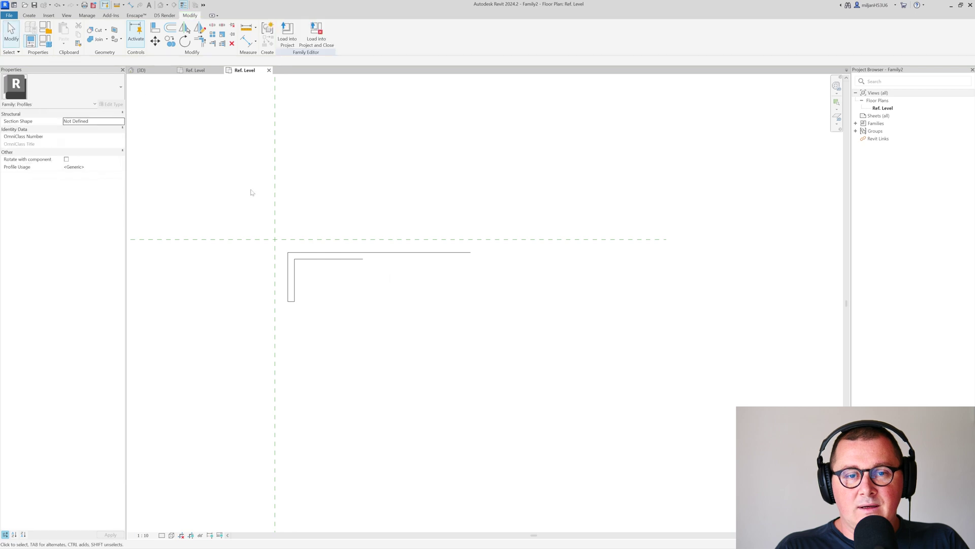
- Mirror the leg about the top line's midpoint and trim the inner horizontal line to the mirrored leg, closing the profile
{"action": "left_click_drag", "start_coordinate": [228, 190], "coordinate": [346, 344]}
{"action": "key", "text": "d"}
{"action": "key", "text": "m"}
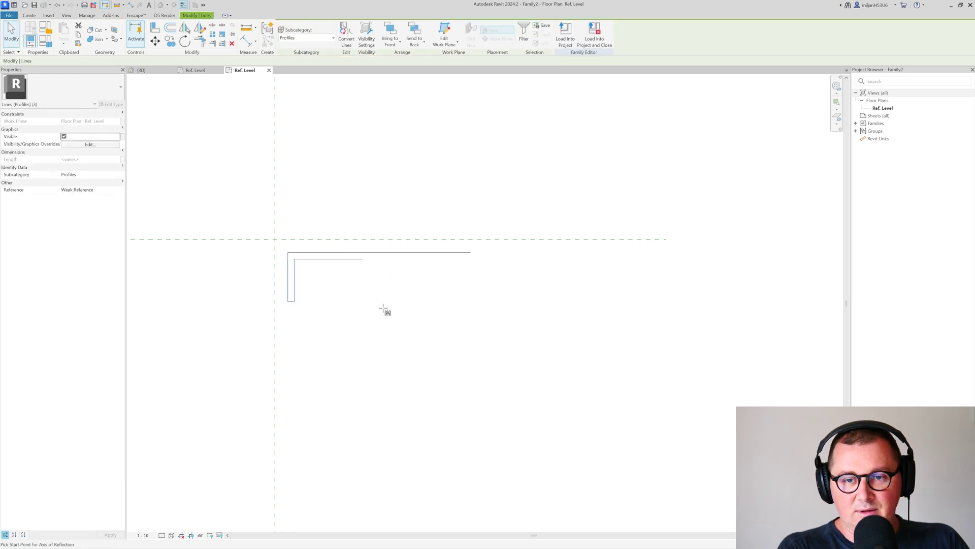
{"action": "left_click", "coordinate": [379, 252]}
{"action": "left_click", "coordinate": [376, 198]}
{"action": "key", "text": "Escape"}
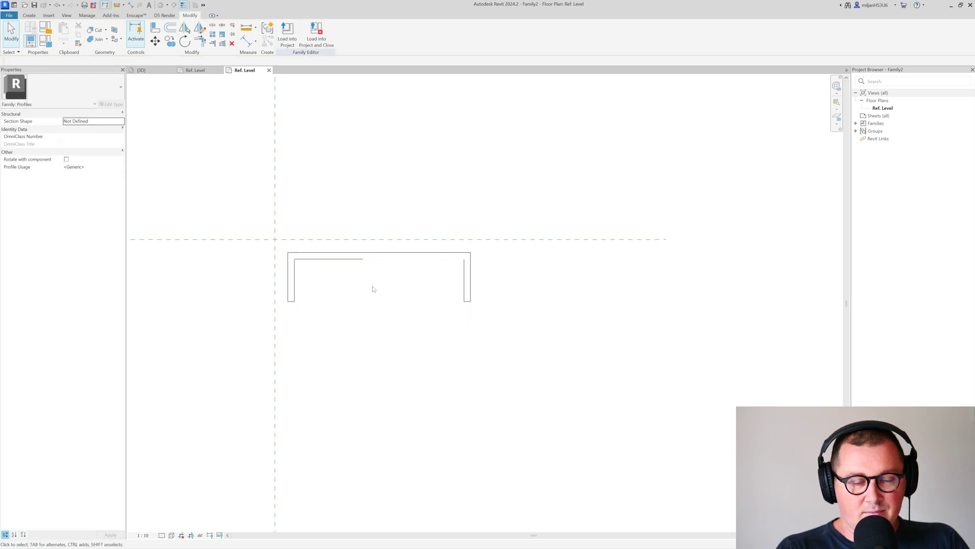
{"action": "left_click", "coordinate": [463, 283]}
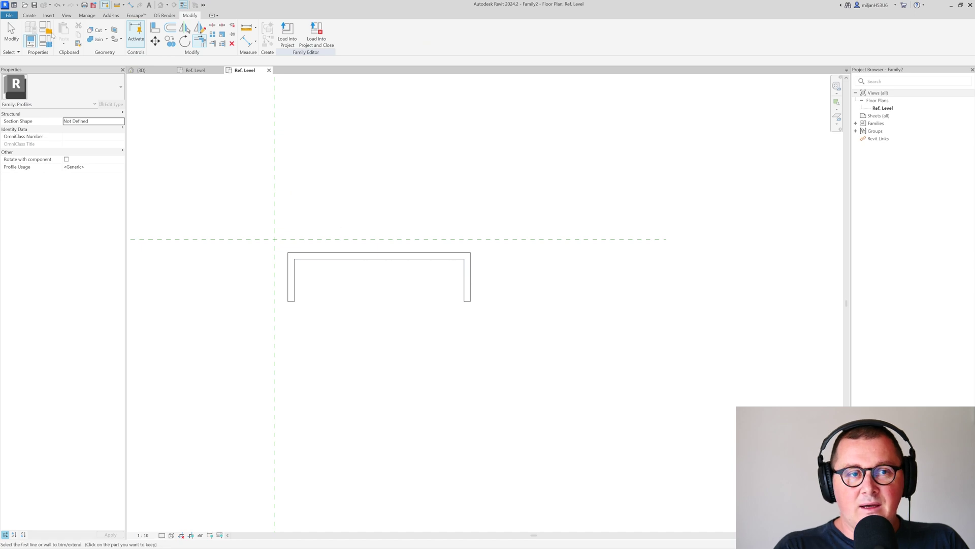
- Set the support family's profile usage to Stair Riser and load it into Project1
{"action": "left_click", "coordinate": [45, 28]}
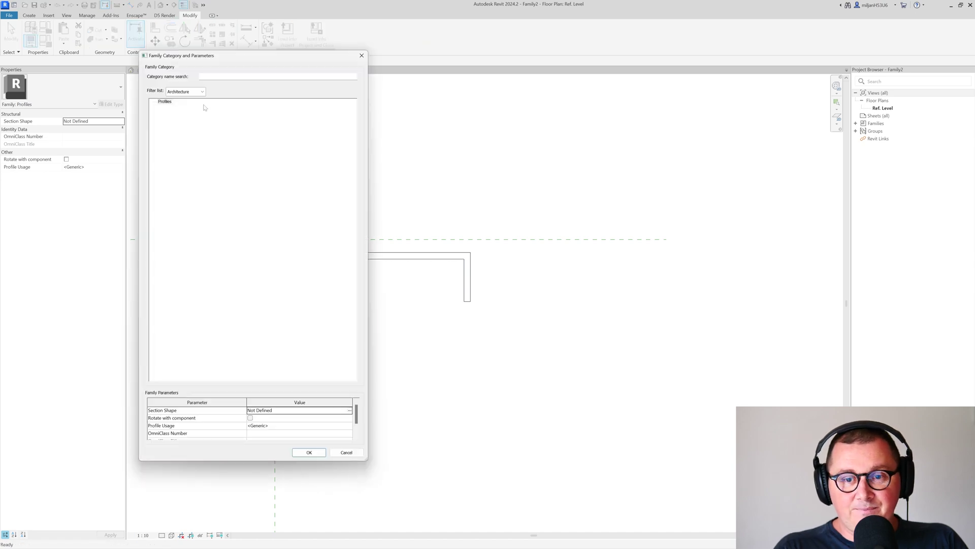
{"action": "left_click", "coordinate": [345, 426]}
{"action": "left_click", "coordinate": [349, 428]}
{"action": "scroll", "coordinate": [320, 445], "scroll_direction": "down", "scroll_amount": 6}
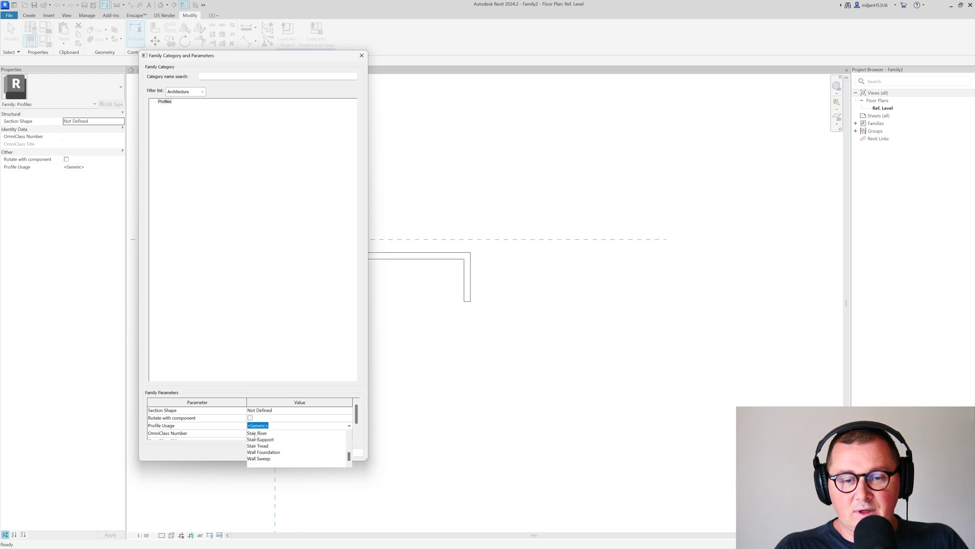
{"action": "left_click", "coordinate": [256, 434]}
{"action": "left_click", "coordinate": [310, 453]}
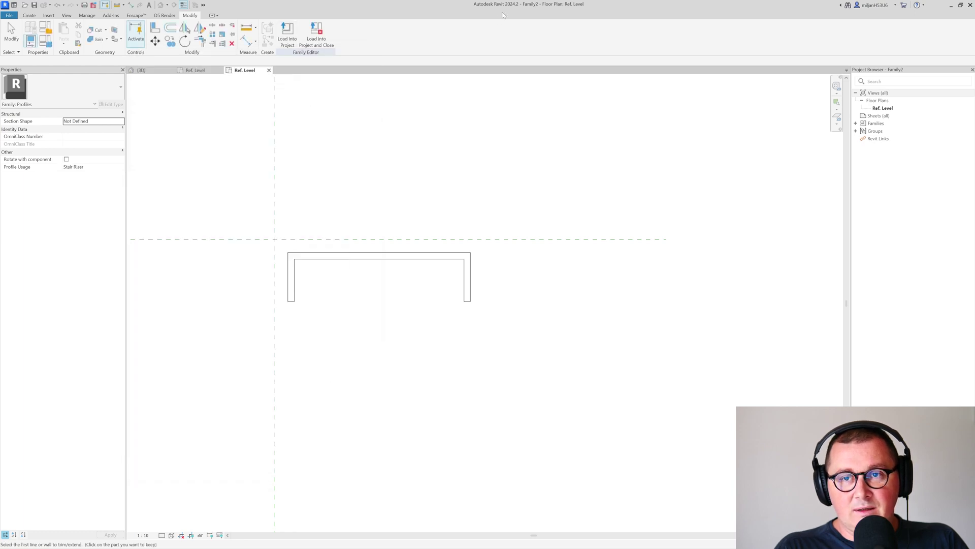
{"action": "left_click", "coordinate": [287, 37]}
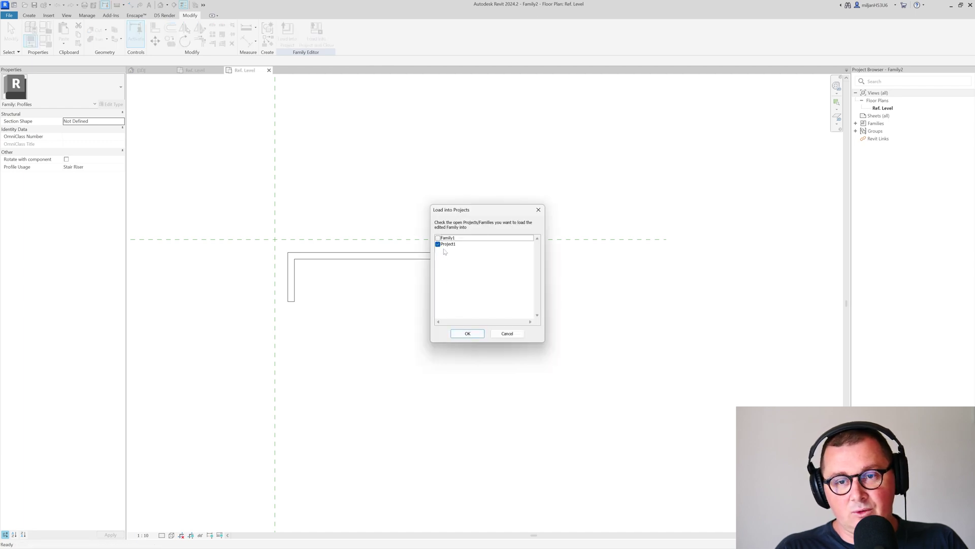
{"action": "left_click", "coordinate": [467, 333]}
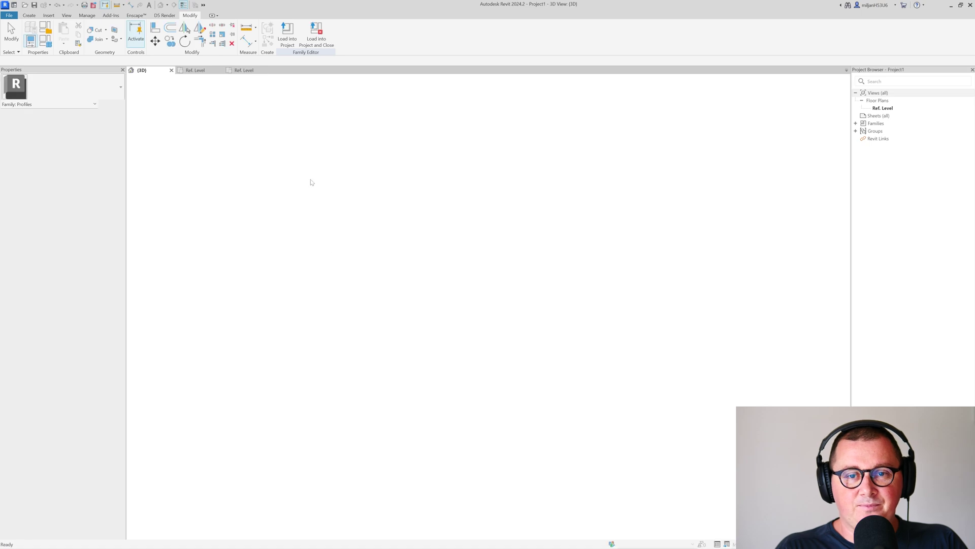
- Assign Family2 : Family2 as the riser profile in the stair's run type and check the supports in 3D
{"action": "left_click", "coordinate": [354, 225]}
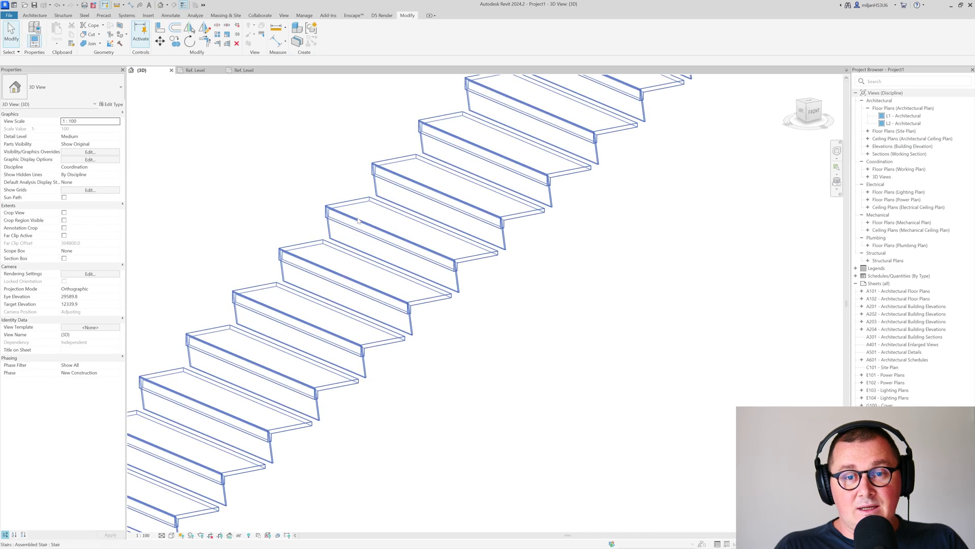
{"action": "left_click", "coordinate": [113, 104]}
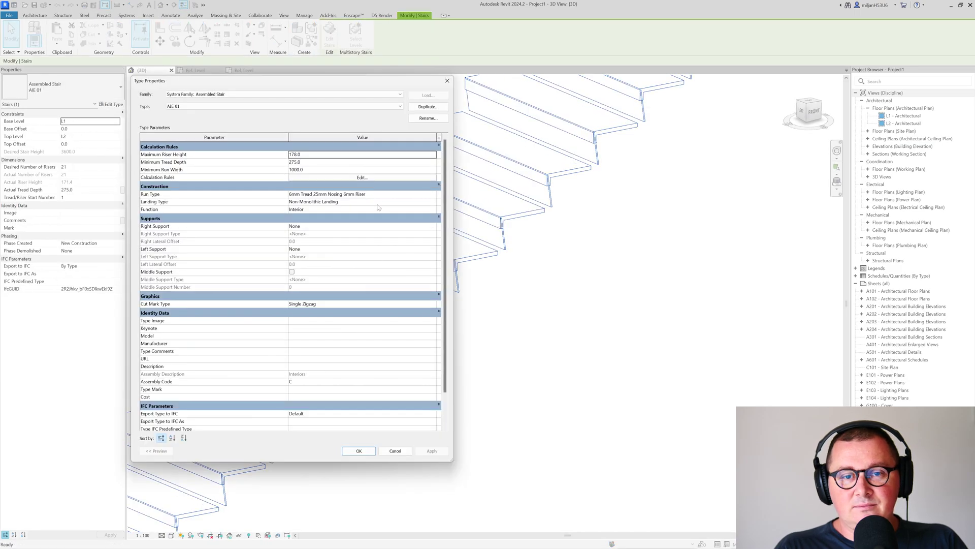
{"action": "left_click", "coordinate": [435, 198]}
{"action": "left_click", "coordinate": [436, 197]}
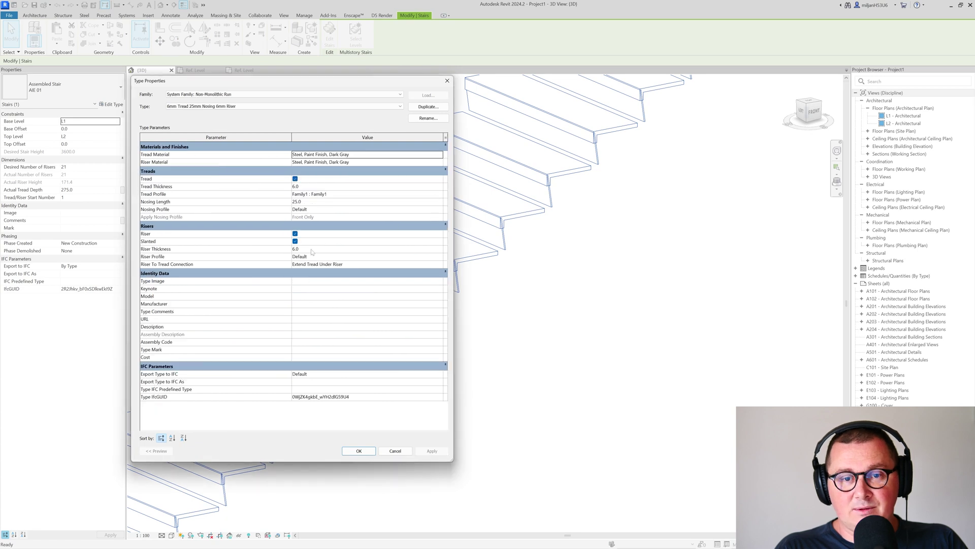
{"action": "left_click", "coordinate": [439, 257]}
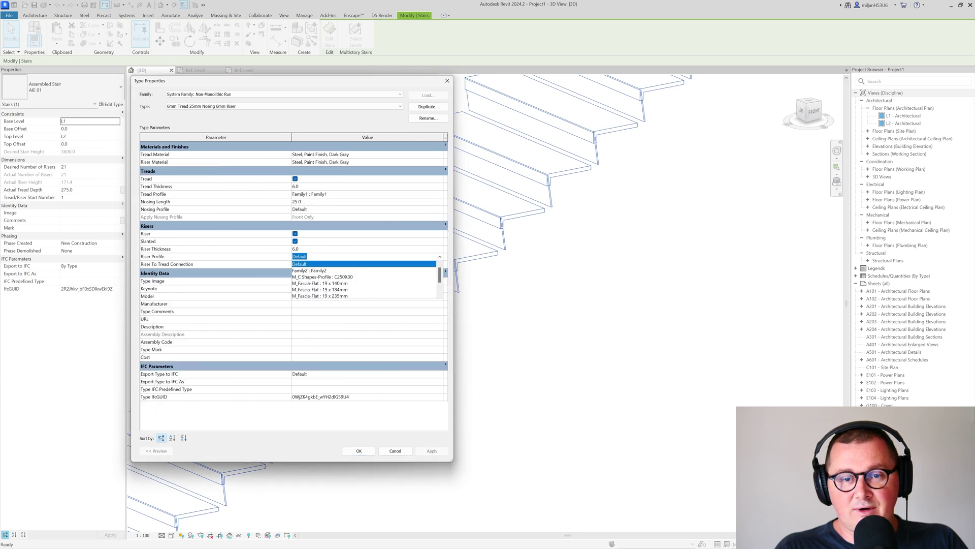
{"action": "left_click", "coordinate": [324, 271]}
{"action": "left_click", "coordinate": [432, 450]}
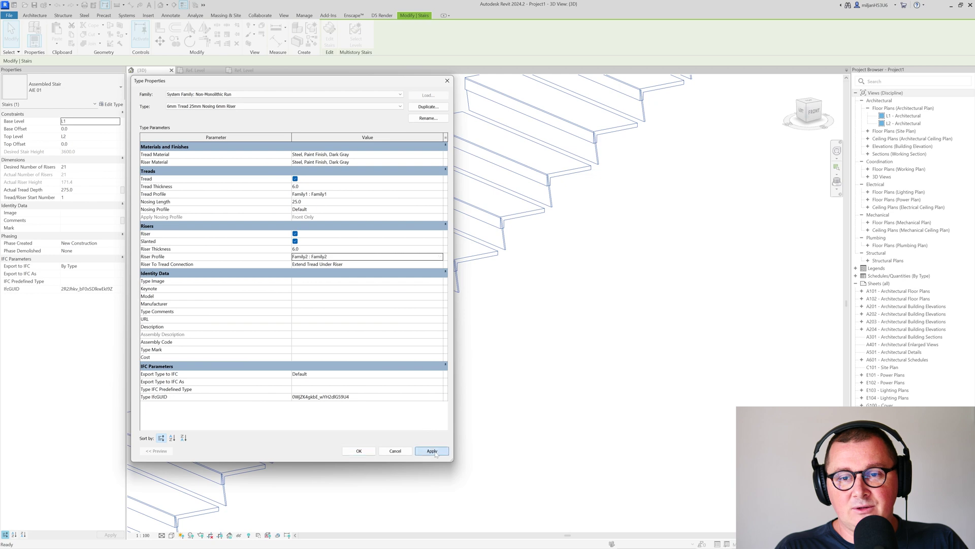
{"action": "left_click", "coordinate": [359, 451]}
{"action": "left_click", "coordinate": [359, 451]}
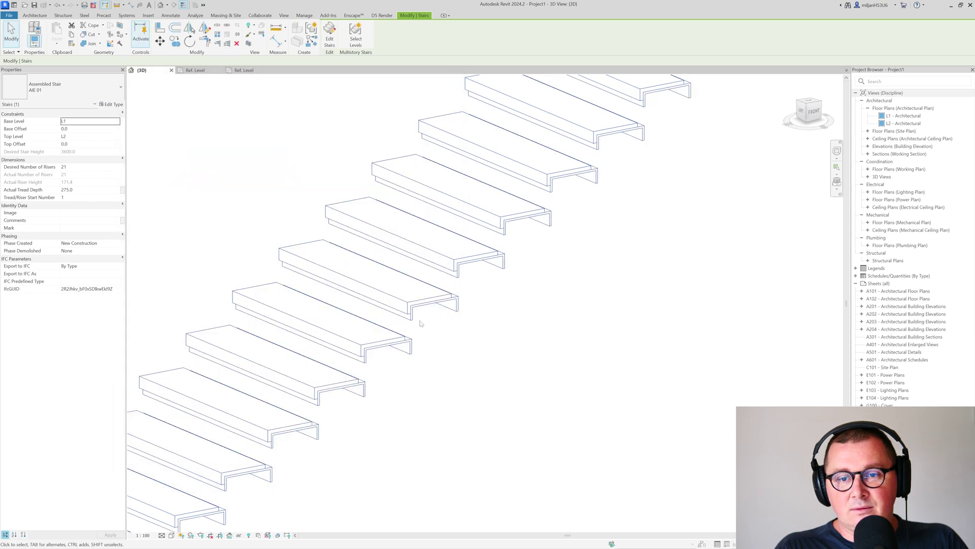
{"action": "middle_click_drag", "start_coordinate": [397, 366], "coordinate": [457, 326], "text": "shift"}
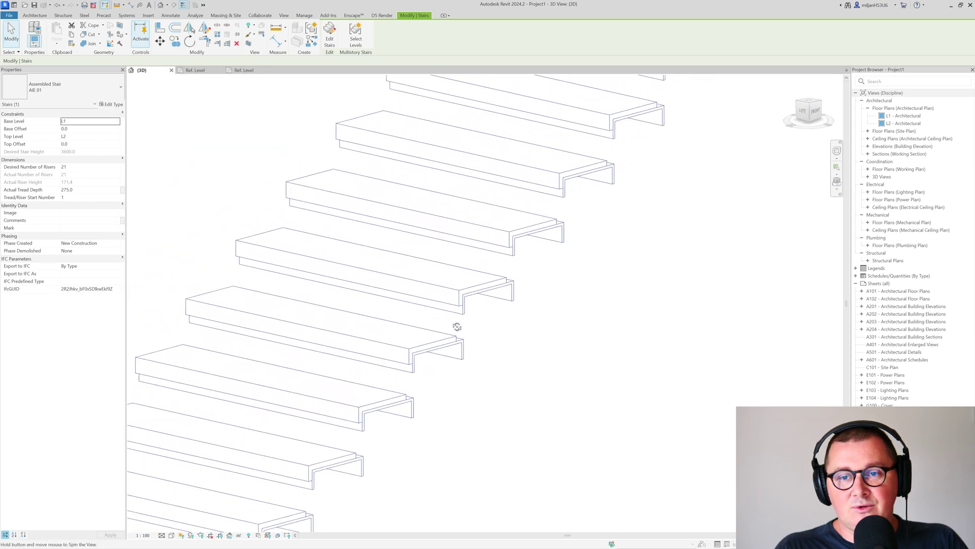
{"action": "scroll", "coordinate": [353, 318], "scroll_direction": "down", "scroll_amount": 2}
{"action": "left_click", "coordinate": [220, 262]}
{"action": "middle_click_drag", "start_coordinate": [407, 358], "coordinate": [434, 411], "text": "shift"}
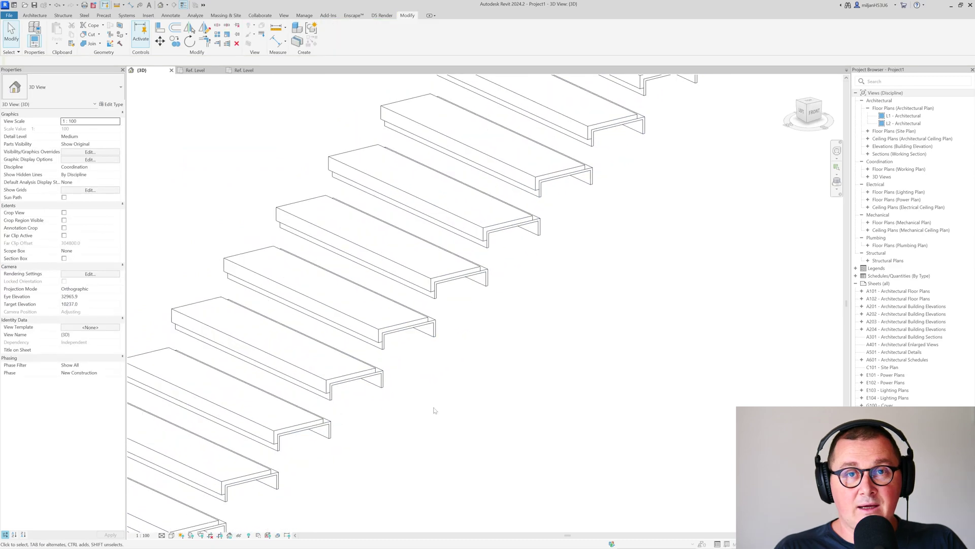
- Set the tread material in the stair's run type to Softwood, Lumber
{"action": "left_click", "coordinate": [412, 342]}
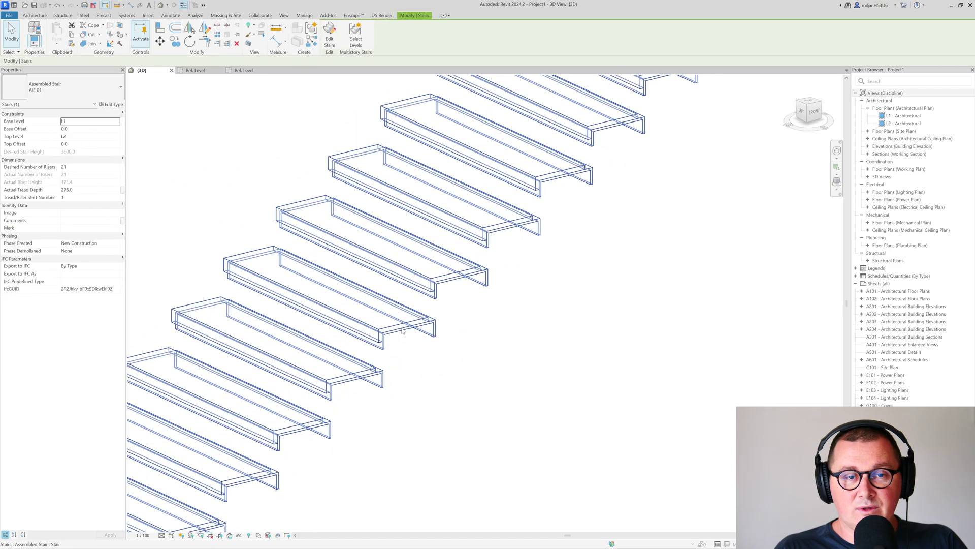
{"action": "left_click", "coordinate": [111, 105]}
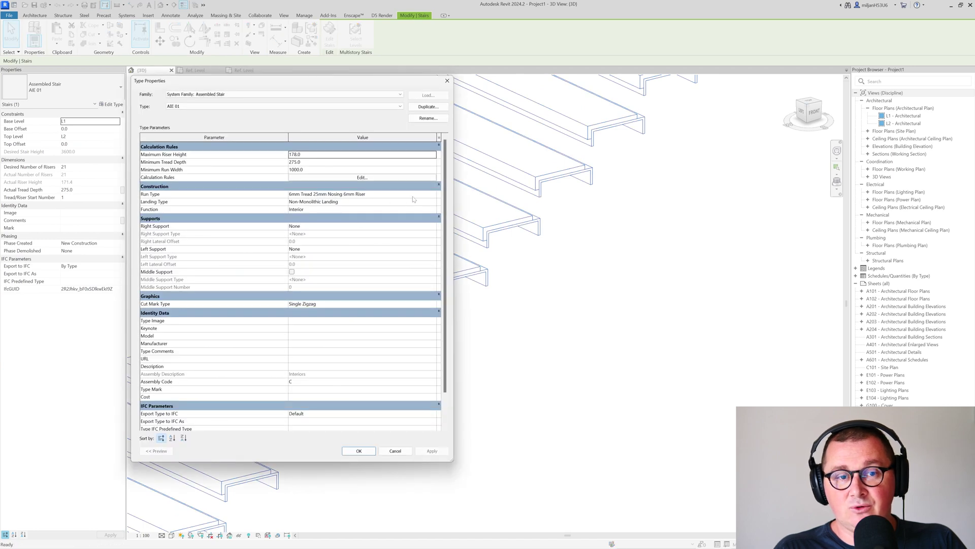
{"action": "left_click", "coordinate": [436, 194]}
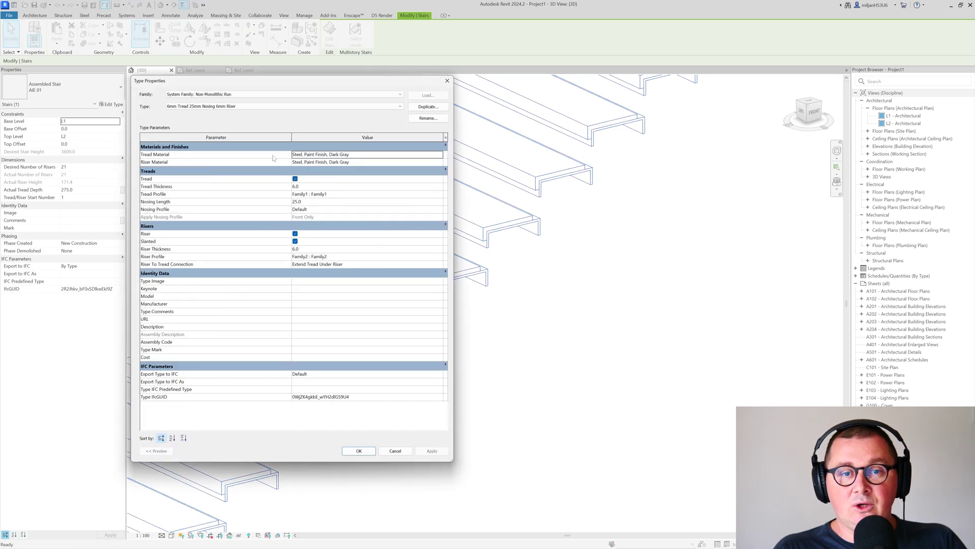
{"action": "left_click", "coordinate": [441, 154]}
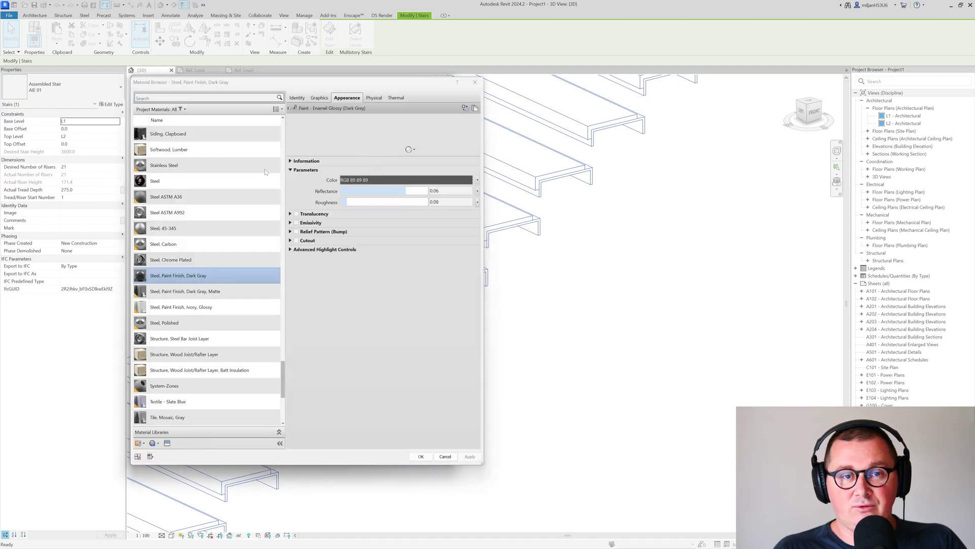
{"action": "left_click", "coordinate": [173, 151]}
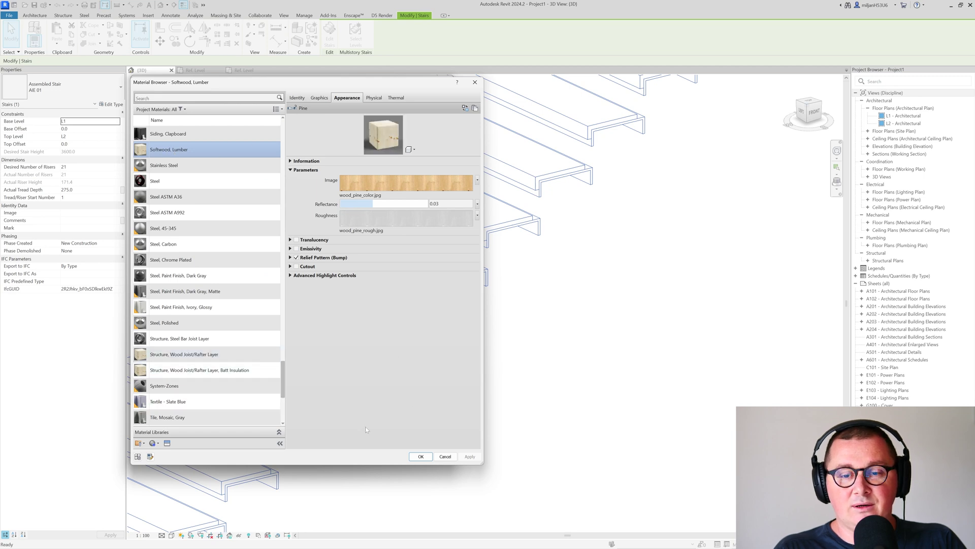
{"action": "left_click", "coordinate": [431, 457]}
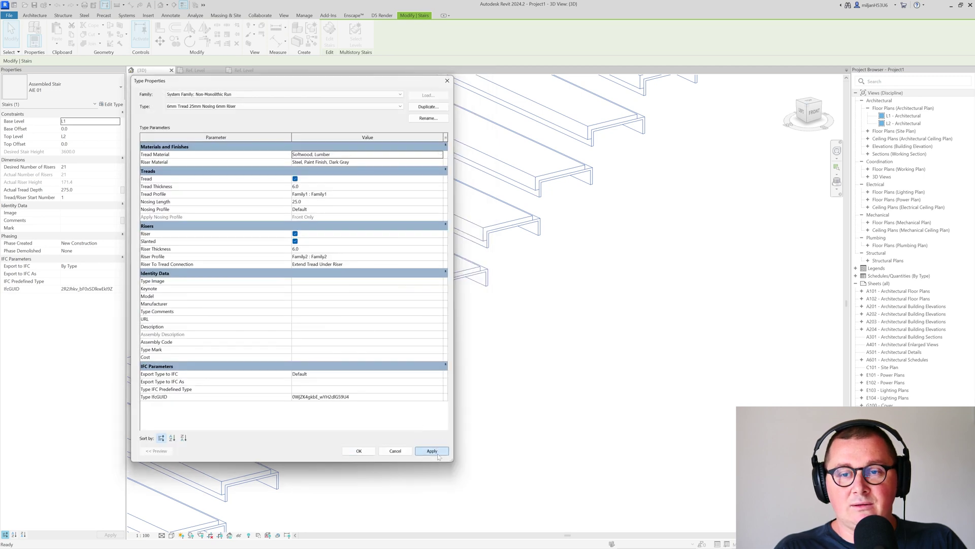
- Apply the stair type changes and set the 3D view's visual style to Textures
{"action": "left_click", "coordinate": [361, 453]}
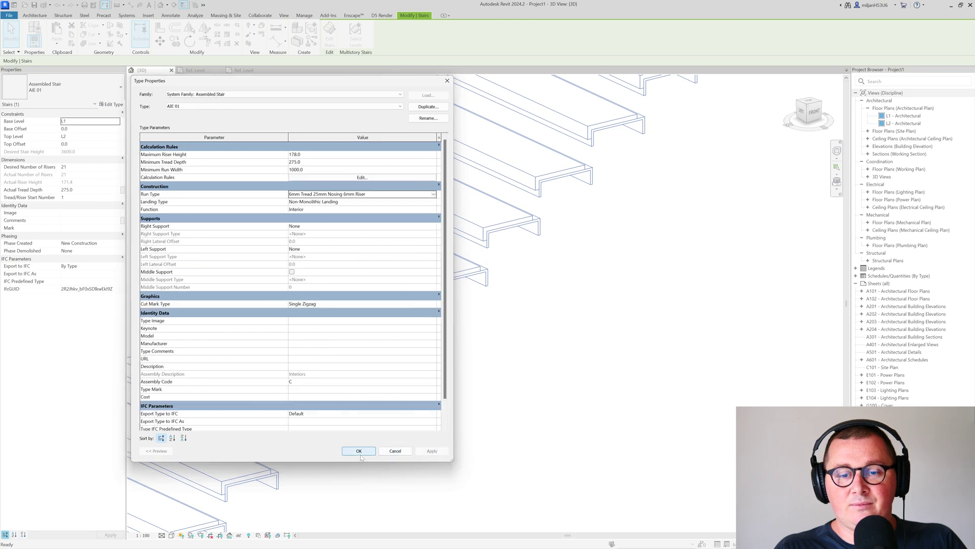
{"action": "left_click", "coordinate": [362, 453]}
{"action": "left_click", "coordinate": [172, 535]}
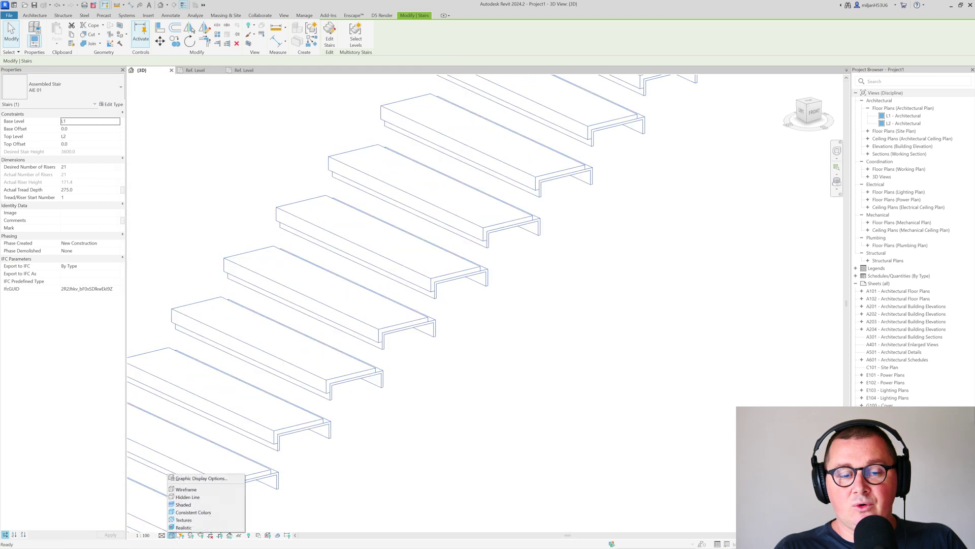
{"action": "left_click", "coordinate": [189, 520]}
{"action": "mouse_move", "coordinate": [395, 330]}
{"action": "middle_mouse_down", "text": "shift"}
{"action": "mouse_move", "coordinate": [370, 394]}
{"action": "mouse_move", "coordinate": [279, 315]}
{"action": "mouse_move", "coordinate": [283, 331]}
{"action": "mouse_move", "coordinate": [315, 341]}
{"action": "mouse_move", "coordinate": [310, 278]}
{"action": "mouse_move", "coordinate": [278, 285]}
{"action": "mouse_move", "coordinate": [379, 339]}
{"action": "middle_mouse_up", "text": "shift"}
{"action": "scroll", "coordinate": [310, 279], "scroll_direction": "up", "scroll_amount": 5}
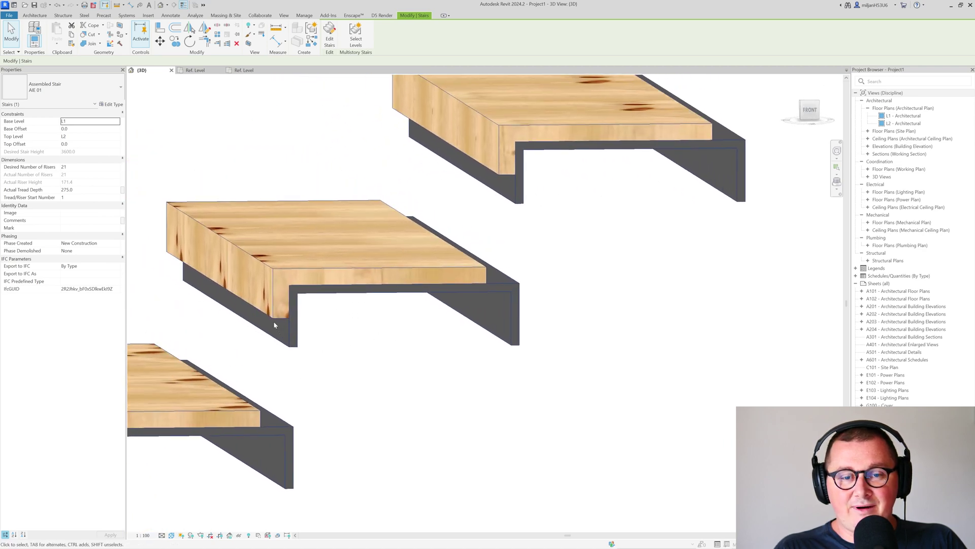
{"action": "scroll", "coordinate": [283, 307], "scroll_direction": "up", "scroll_amount": 3}
- Set the front lip depth of the tread profile family to 65 mm, and switch to the support profile family
{"action": "left_click", "coordinate": [195, 70]}
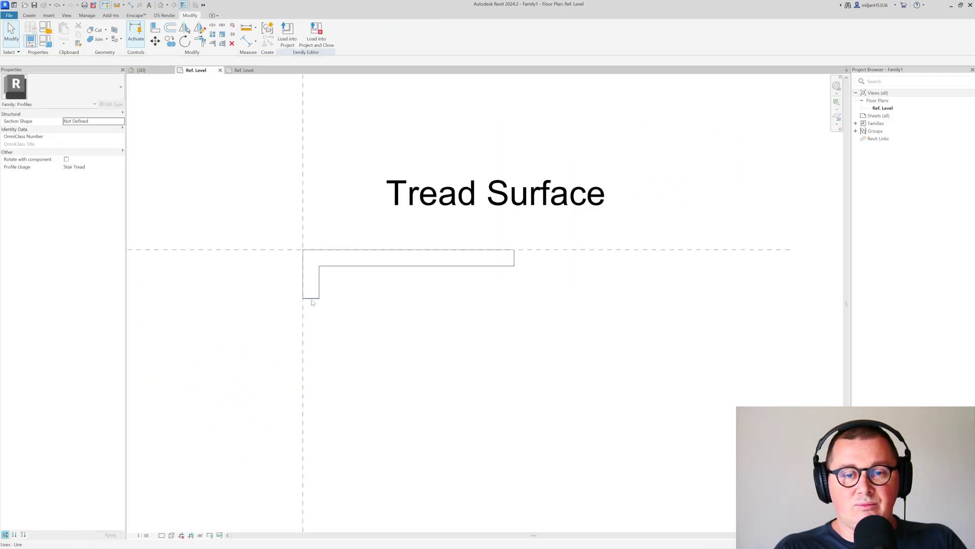
{"action": "left_click", "coordinate": [308, 298]}
{"action": "left_click_drag", "start_coordinate": [292, 261], "coordinate": [294, 250]}
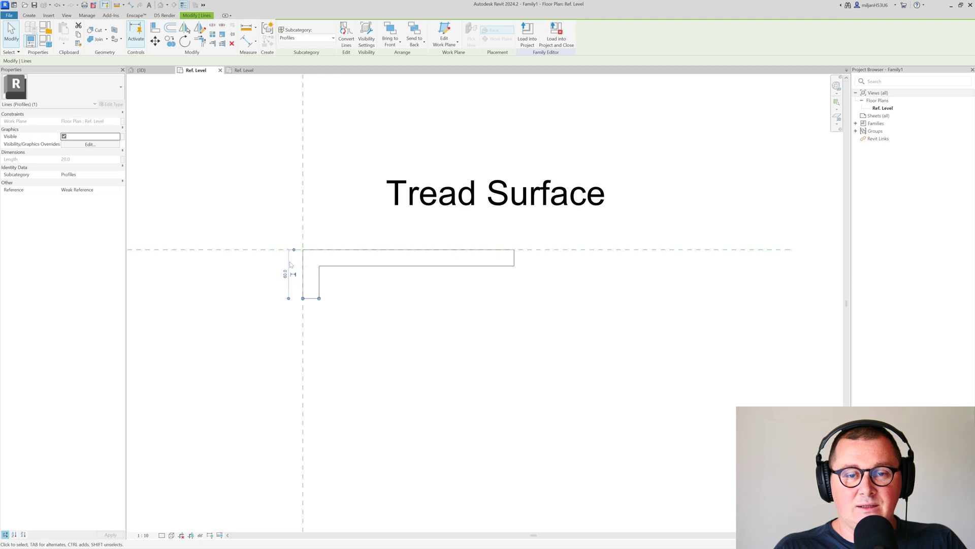
{"action": "left_click", "coordinate": [286, 280]}
{"action": "key", "text": "Return"}
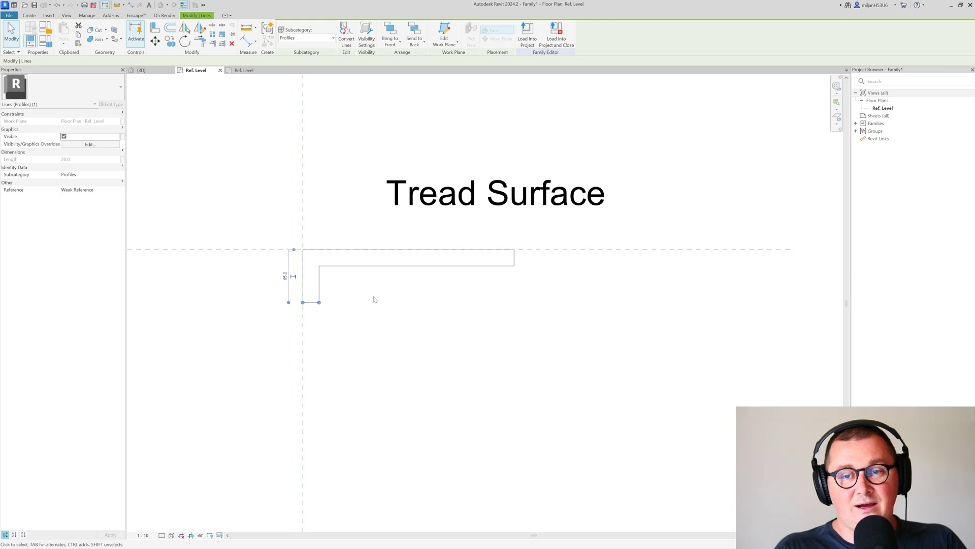
{"action": "left_click", "coordinate": [499, 290]}
{"action": "left_click", "coordinate": [244, 71]}
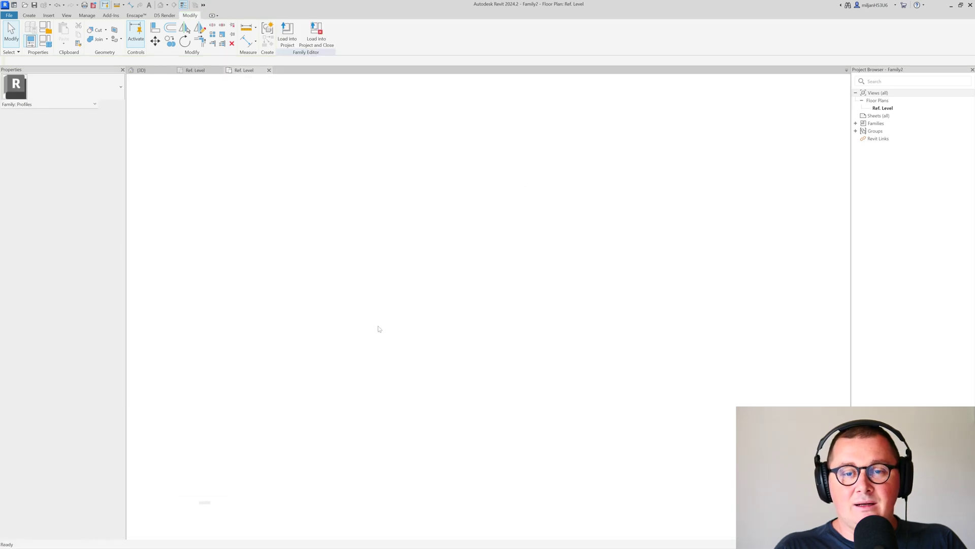
{"action": "key", "text": "t"}
{"action": "key", "text": "r"}
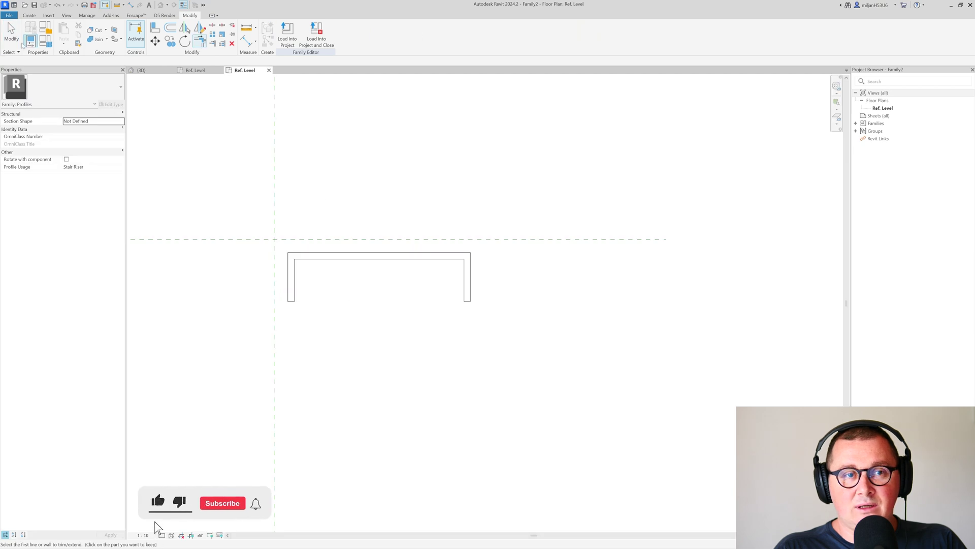
{"action": "key", "text": "Escape"}
- Set the left support leg's bottom edge 80 mm below the horizontal reference plane
{"action": "scroll", "coordinate": [307, 307], "scroll_direction": "up", "scroll_amount": 3}
{"action": "left_click", "coordinate": [270, 290]}
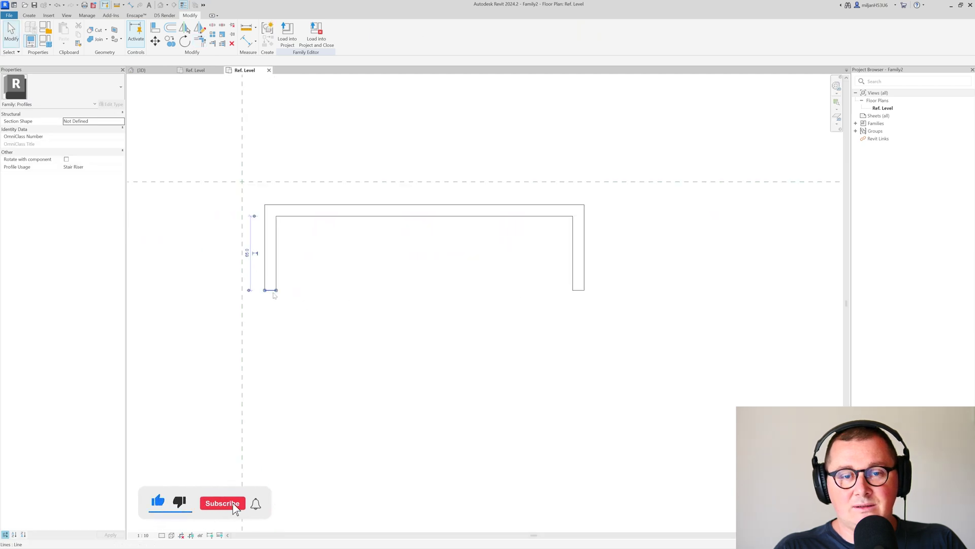
{"action": "middle_click_drag", "start_coordinate": [270, 290], "coordinate": [262, 337]}
{"action": "left_click_drag", "start_coordinate": [246, 264], "coordinate": [249, 228]}
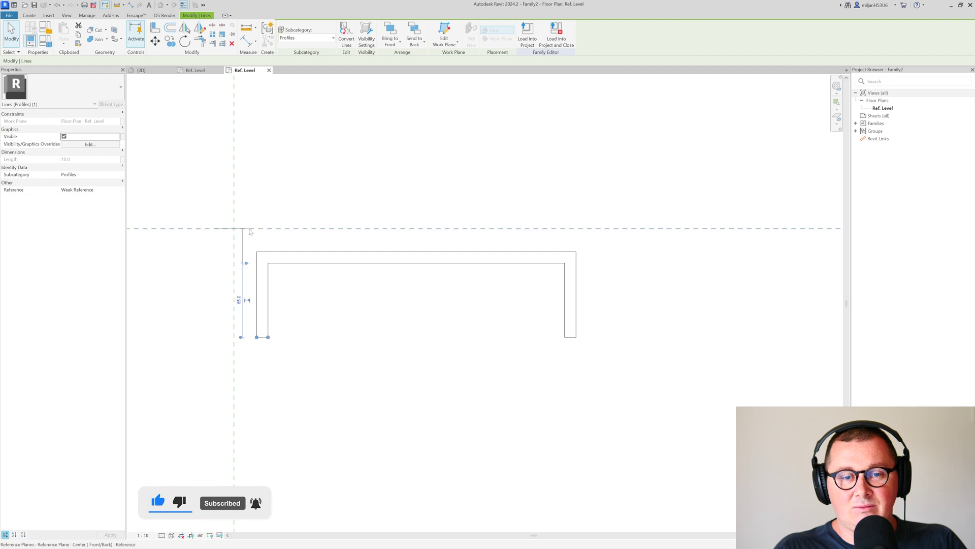
{"action": "left_click", "coordinate": [240, 283]}
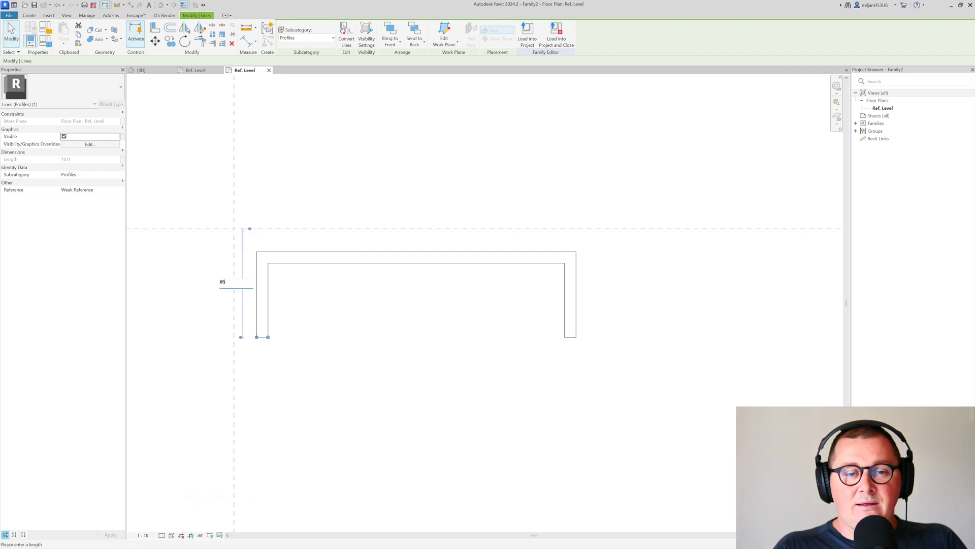
{"action": "type", "text": "80"}
{"action": "key", "text": "Return"}
{"action": "left_click", "coordinate": [321, 357]}
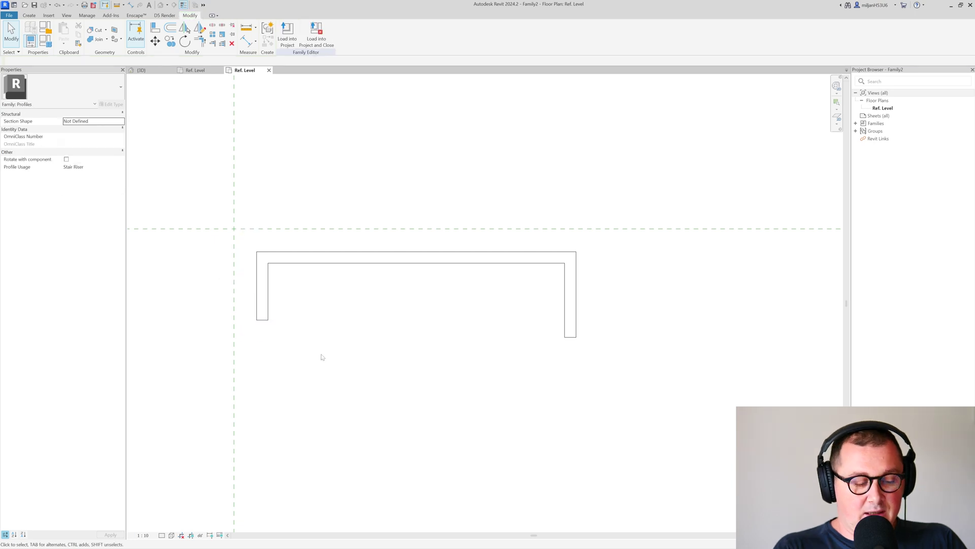
- Align the right leg's bottom edge with the left leg's bottom edge
{"action": "key", "text": "a"}
{"action": "key", "text": "l"}
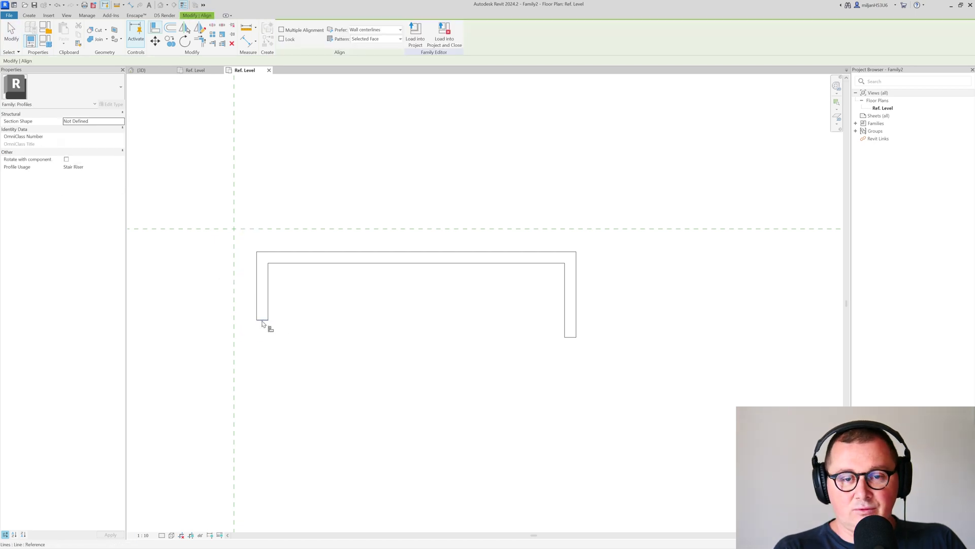
{"action": "left_click", "coordinate": [262, 320]}
{"action": "left_click", "coordinate": [570, 338]}
{"action": "key", "text": "Escape"}
{"action": "key", "text": "Escape"}
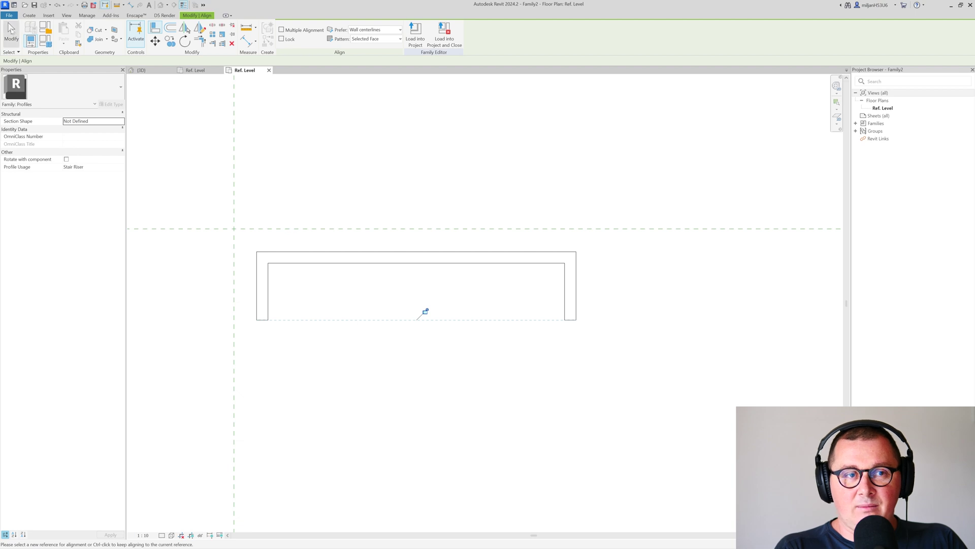
- Delete the inner vertical lines and bottom edges of both support legs
{"action": "left_click", "coordinate": [270, 304]}
{"action": "key", "text": "Delete"}
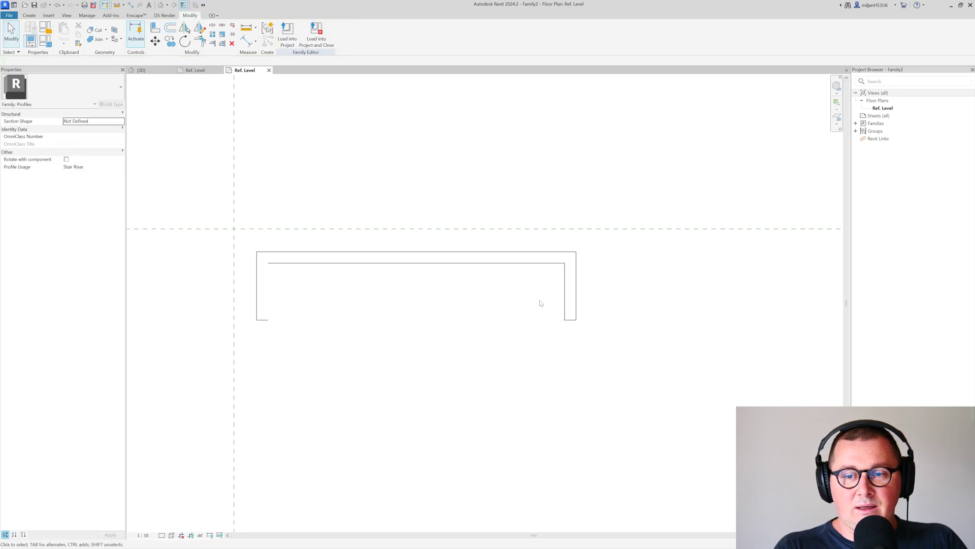
{"action": "left_click", "coordinate": [567, 320]}
{"action": "key", "text": "Delete"}
{"action": "left_click", "coordinate": [265, 320]}
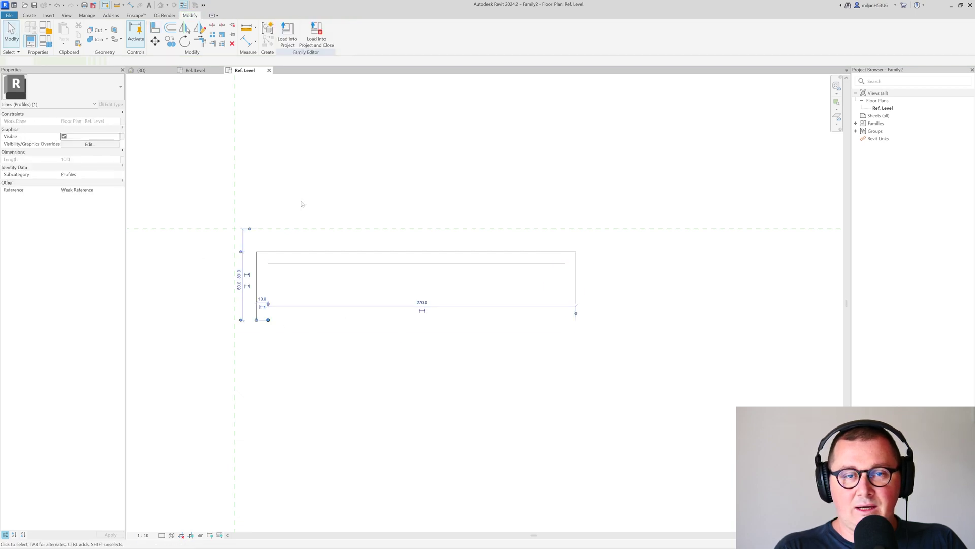
{"action": "key", "text": "Delete"}
{"action": "scroll", "coordinate": [302, 194], "scroll_direction": "up", "scroll_amount": 2}
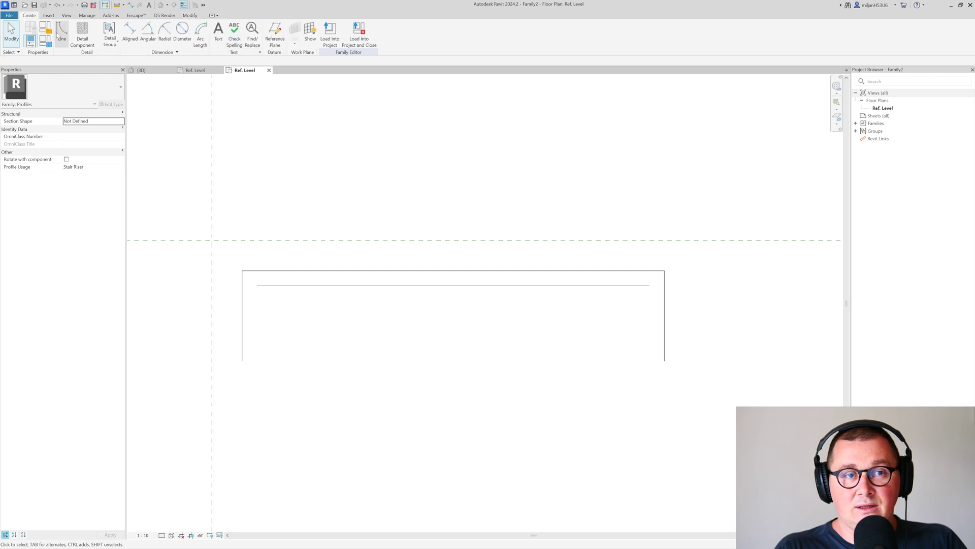
- Draw a narrower bottom edge on the left leg and a slanted inner edge, about 50 mm long, up to the inner horizontal line's end
{"action": "key", "text": "l"}
{"action": "key", "text": "i"}
{"action": "left_click", "coordinate": [242, 362]}
{"action": "left_click", "coordinate": [253, 360]}
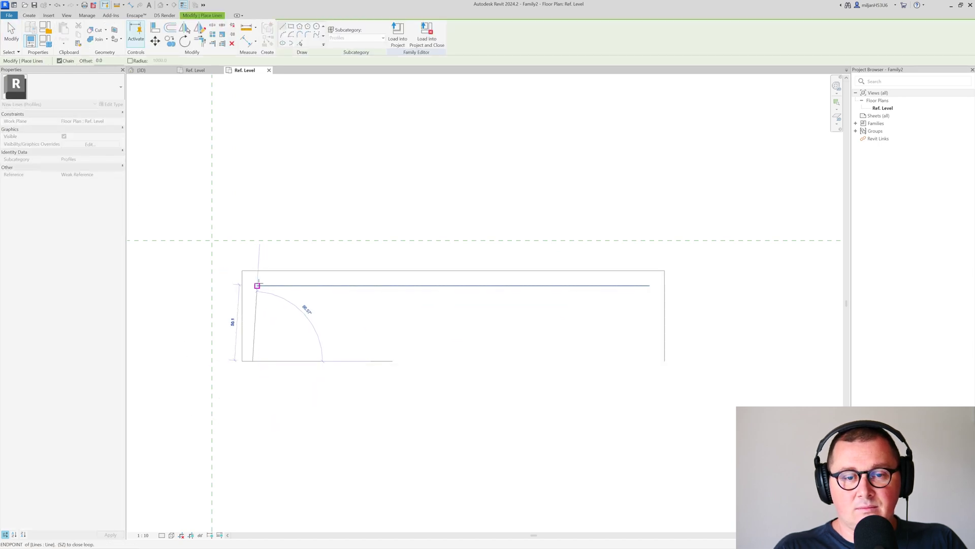
{"action": "left_click", "coordinate": [257, 286]}
- Fillet the corner between the slanted inner edge and the inner horizontal line with a 5 mm radius
{"action": "left_click", "coordinate": [308, 35]}
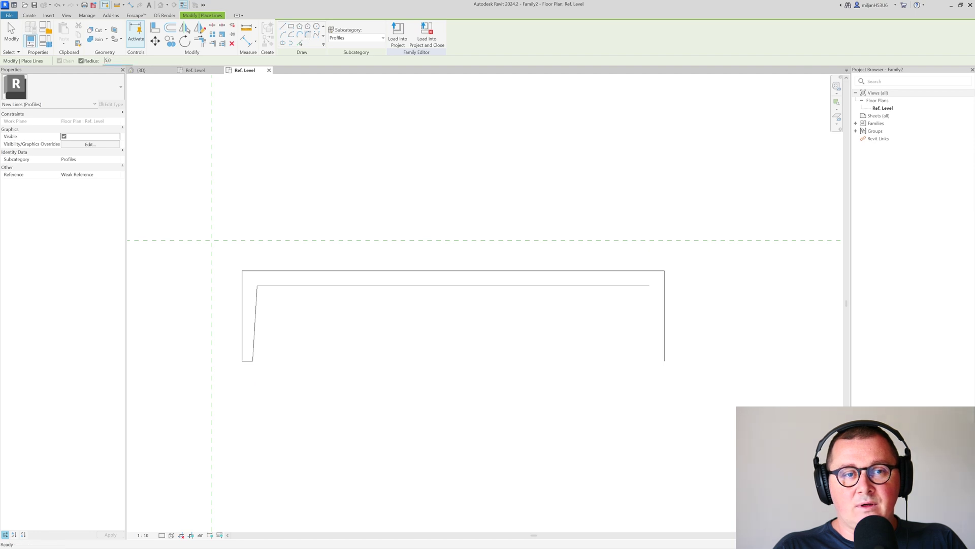
{"action": "left_click", "coordinate": [256, 305]}
{"action": "left_click", "coordinate": [278, 286]}
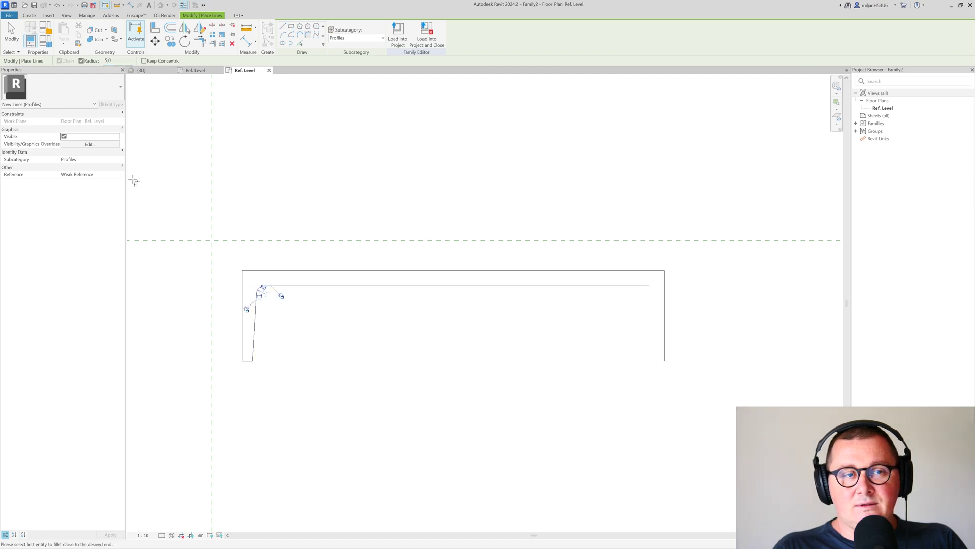
{"action": "key", "text": "Escape"}
{"action": "key", "text": "Escape"}
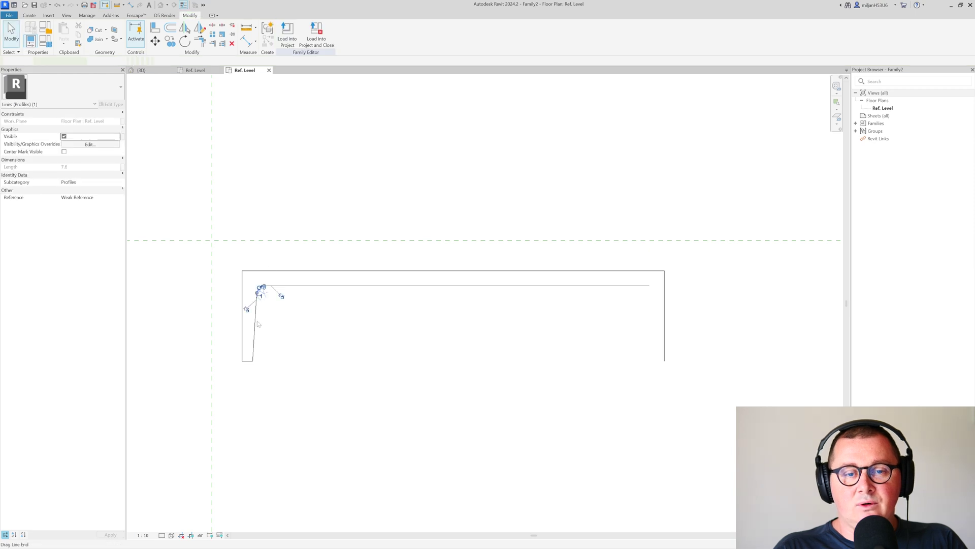
- Mirror the left leg's fillet, slanted edge and bottom edge about a vertical axis through the top line's midpoint
{"action": "left_click", "coordinate": [257, 323], "text": "ctrl"}
{"action": "left_click", "coordinate": [248, 361], "text": "ctrl"}
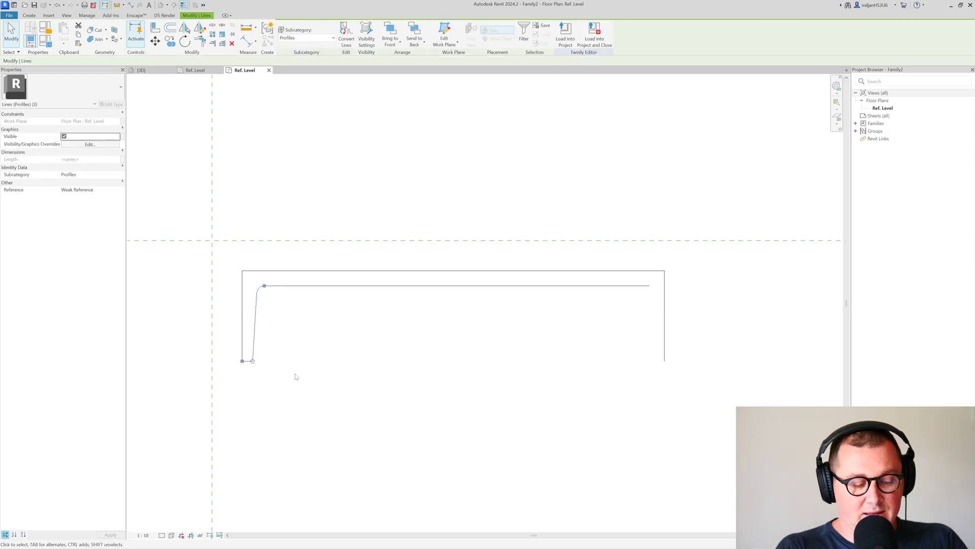
{"action": "key", "text": "d"}
{"action": "key", "text": "m"}
{"action": "left_click", "coordinate": [453, 270]}
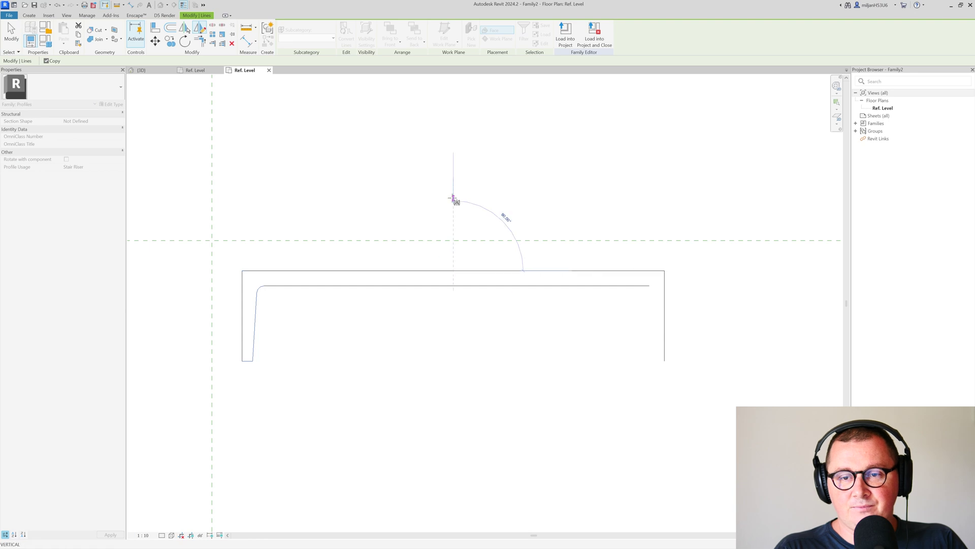
{"action": "left_click", "coordinate": [453, 196]}
{"action": "key", "text": "t"}
{"action": "key", "text": "r"}
{"action": "scroll", "coordinate": [642, 289], "scroll_direction": "up", "scroll_amount": 2}
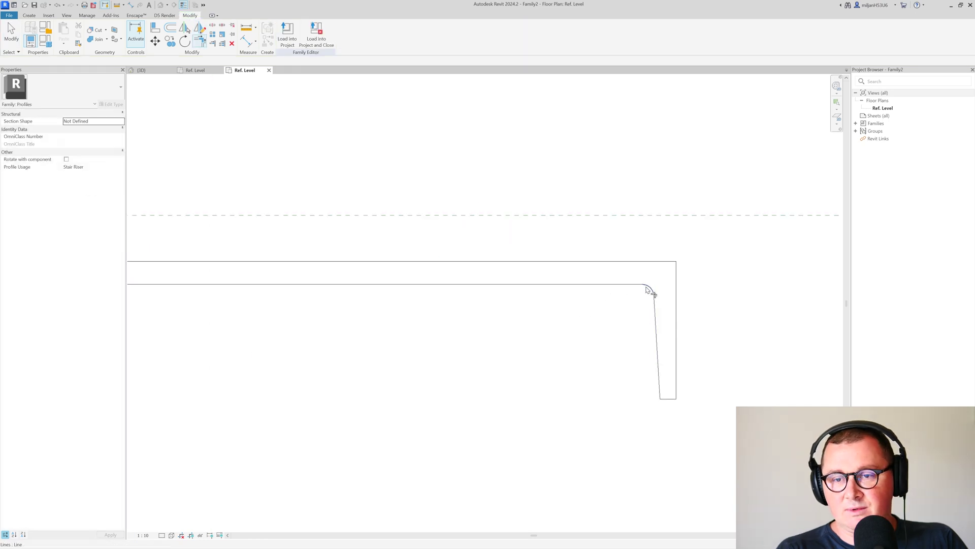
{"action": "key", "text": "Escape"}
- Set the radius of both inner corner fillets of the support profile to 10 mm
{"action": "left_click", "coordinate": [641, 285]}
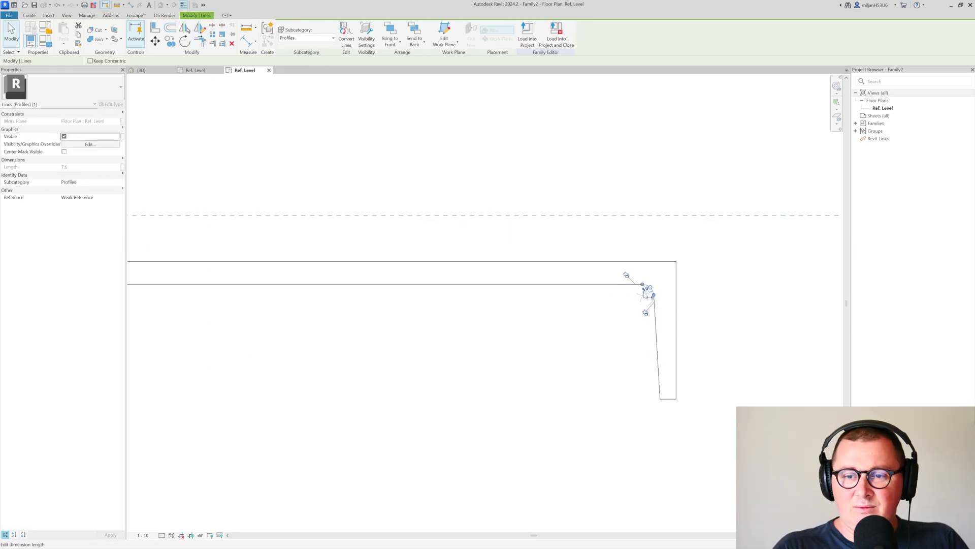
{"action": "left_click_drag", "start_coordinate": [644, 290], "coordinate": [646, 292]}
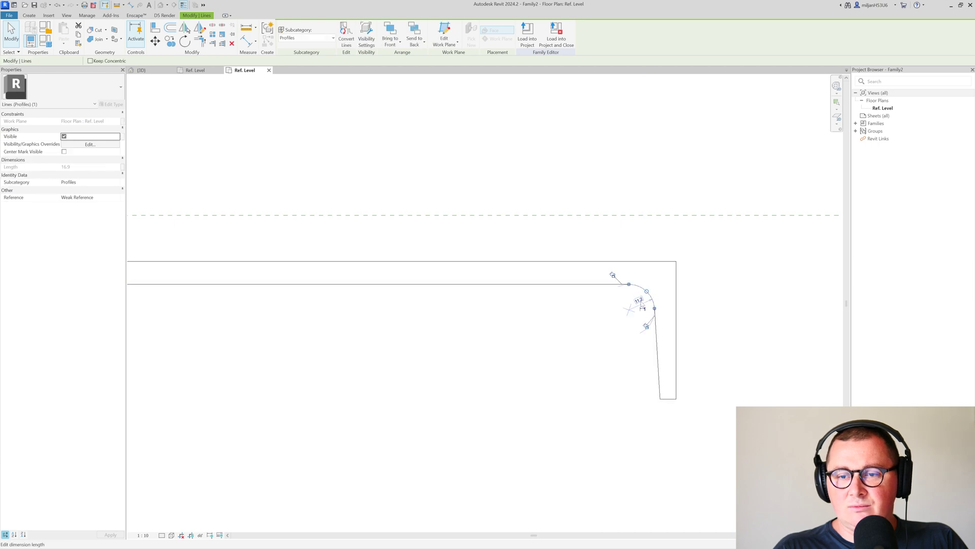
{"action": "left_click", "coordinate": [639, 299]}
{"action": "type", "text": "1"}
{"action": "key", "text": "Return"}
{"action": "scroll", "coordinate": [585, 331], "scroll_direction": "down", "scroll_amount": 3}
{"action": "scroll", "coordinate": [312, 324], "scroll_direction": "up", "scroll_amount": 1}
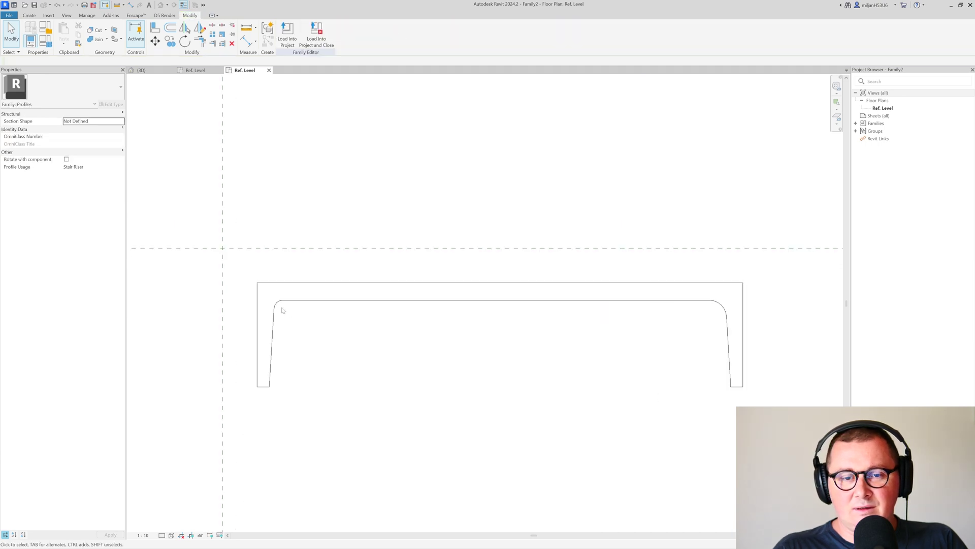
{"action": "left_click", "coordinate": [281, 309]}
{"action": "scroll", "coordinate": [280, 303], "scroll_direction": "up", "scroll_amount": 1}
{"action": "left_click", "coordinate": [279, 304]}
{"action": "type", "text": "10"}
{"action": "left_click", "coordinate": [353, 368]}
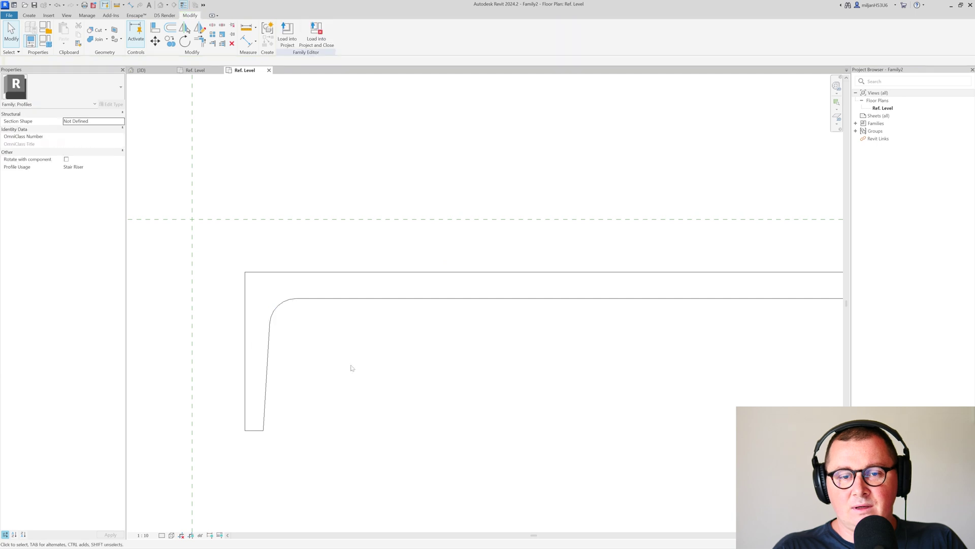
- Reload the support family into Project1, overwriting the existing version and its parameter values
{"action": "scroll", "coordinate": [351, 367], "scroll_direction": "down", "scroll_amount": 3}
{"action": "left_click", "coordinate": [288, 40]}
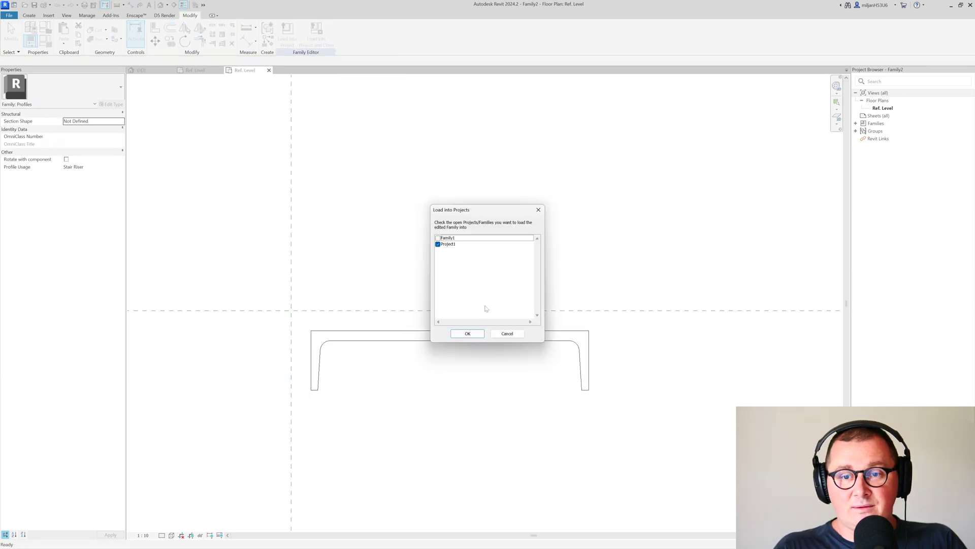
{"action": "left_click", "coordinate": [467, 333]}
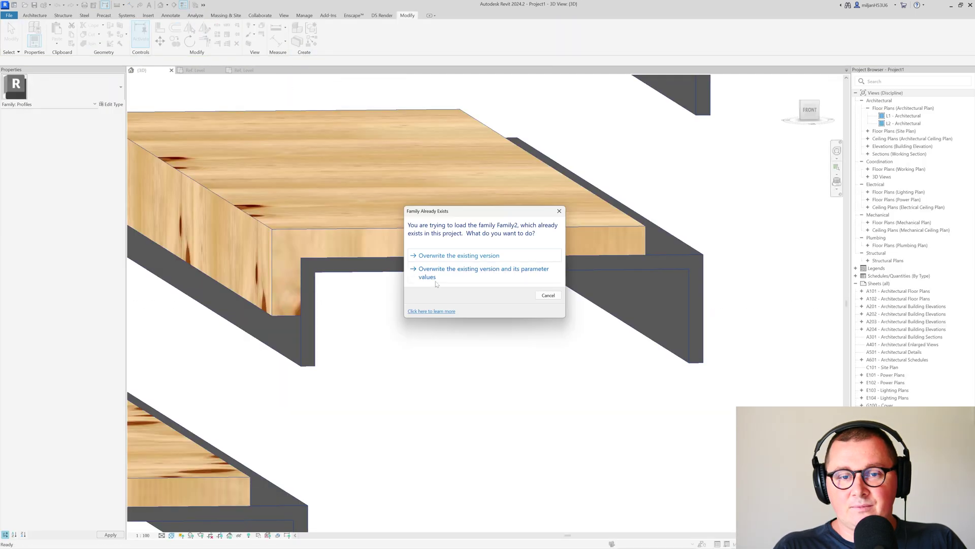
{"action": "left_click", "coordinate": [436, 284]}
- Reload the tread family into Project1, overwriting its existing version and parameter values, and inspect the updated stair in 3D
{"action": "left_click", "coordinate": [203, 70]}
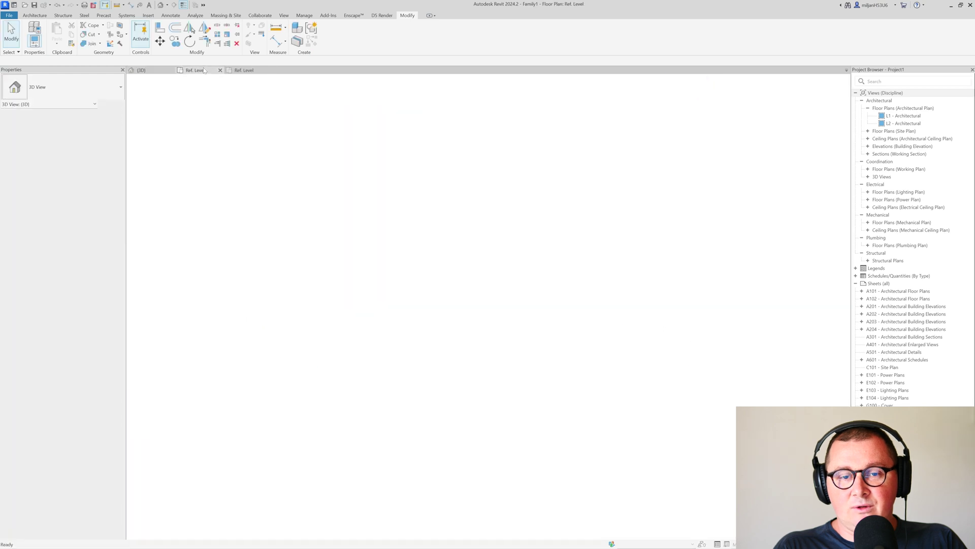
{"action": "left_click", "coordinate": [286, 33]}
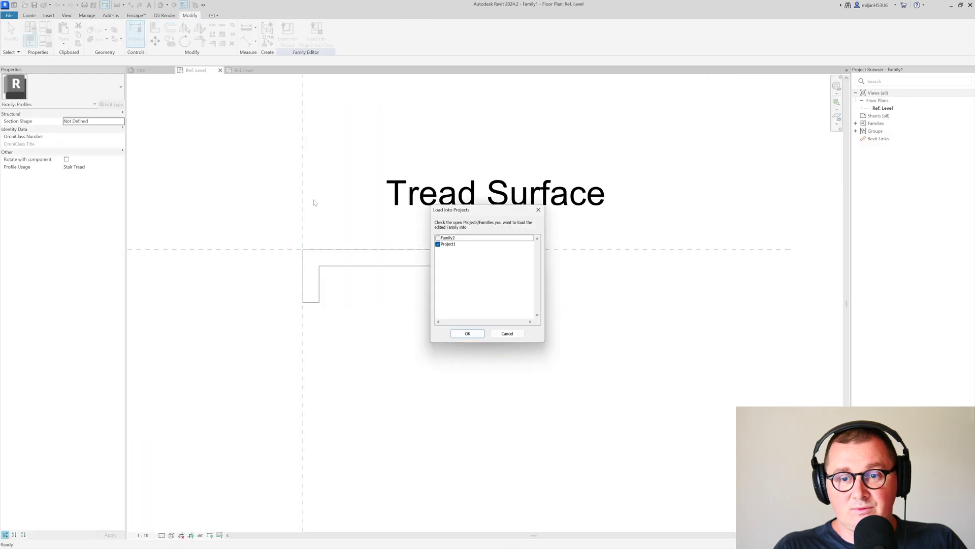
{"action": "left_click", "coordinate": [467, 333]}
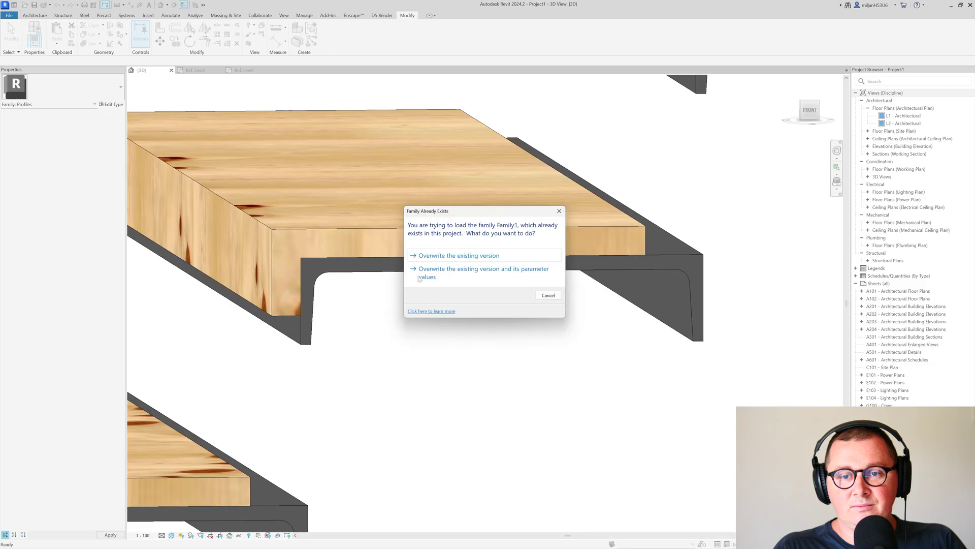
{"action": "left_click", "coordinate": [445, 273]}
{"action": "scroll", "coordinate": [435, 309], "scroll_direction": "down", "scroll_amount": 6}
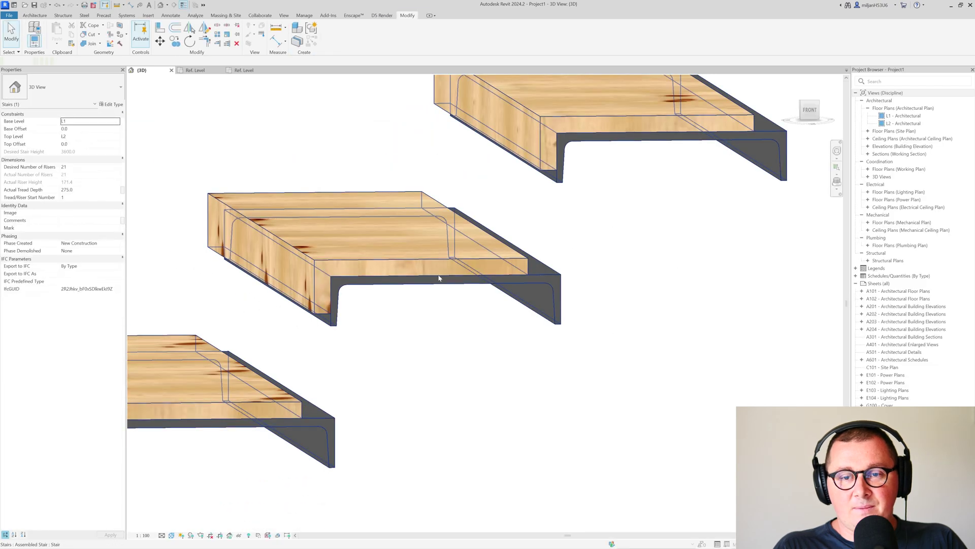
{"action": "mouse_move", "coordinate": [377, 316]}
{"action": "middle_mouse_down", "text": "shift"}
{"action": "mouse_move", "coordinate": [387, 296]}
{"action": "mouse_move", "coordinate": [467, 307]}
{"action": "mouse_move", "coordinate": [403, 322]}
{"action": "mouse_move", "coordinate": [394, 309]}
{"action": "mouse_move", "coordinate": [414, 318]}
{"action": "middle_mouse_up", "text": "shift"}
{"action": "scroll", "coordinate": [412, 329], "scroll_direction": "down", "scroll_amount": 1}
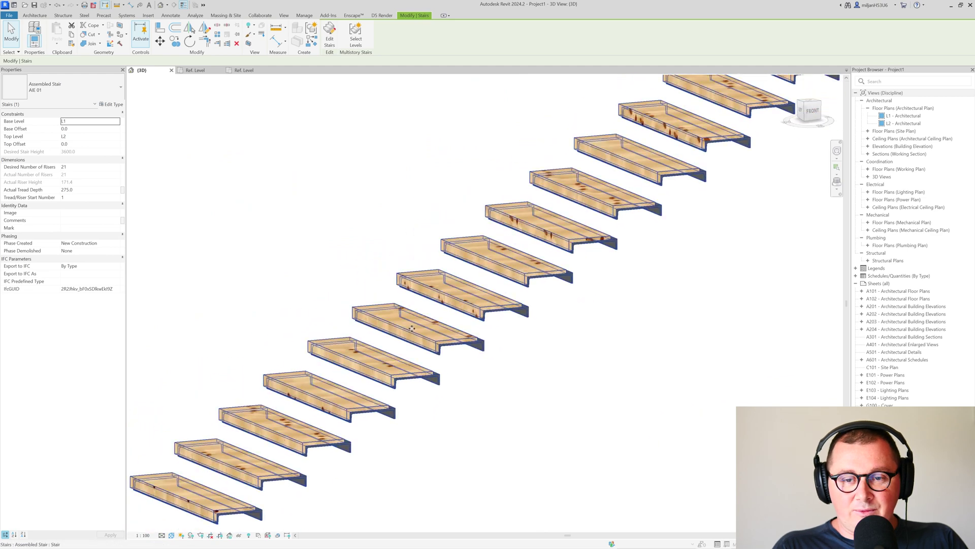
{"action": "scroll", "coordinate": [412, 331], "scroll_direction": "up", "scroll_amount": 2}
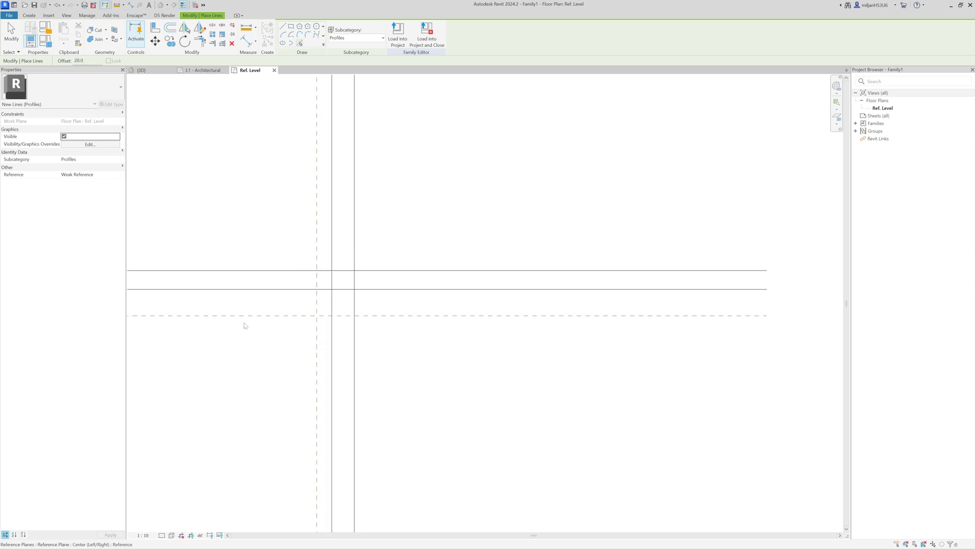
- Switch to the 0090_02.png reference drawing to check the ceiling profile's dimensions
{"action": "key", "text": "alt+Tab"}
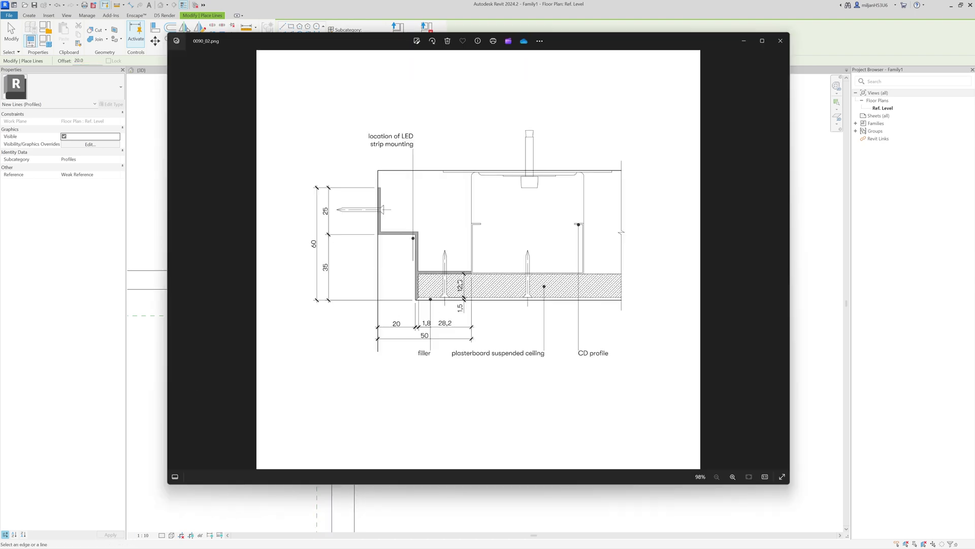